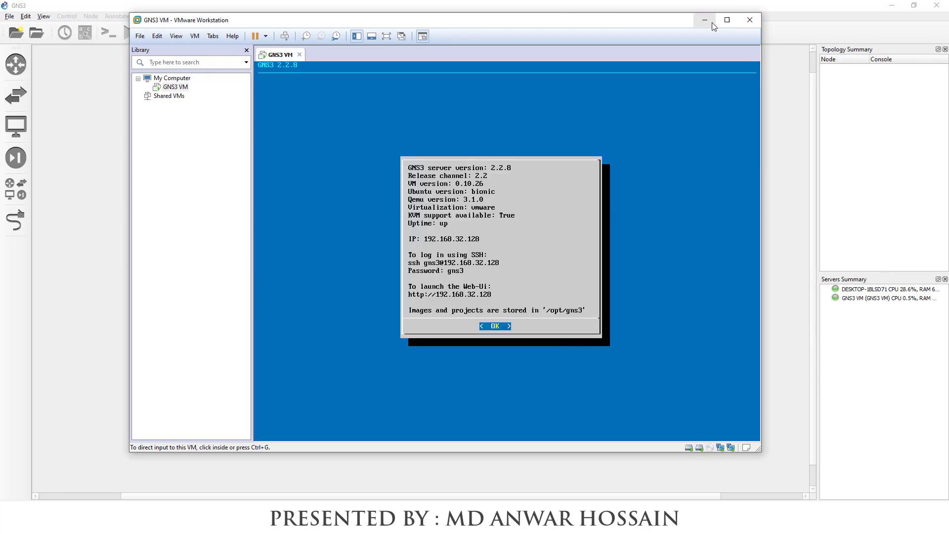
- Minimize the VMware Workstation window running the GNS3 VM to bring GNS3 back into view
left_click(711, 20)
- Cancel the project dialog, select the GNS3 VM server, and show the All devices panel
left_click(578, 326)
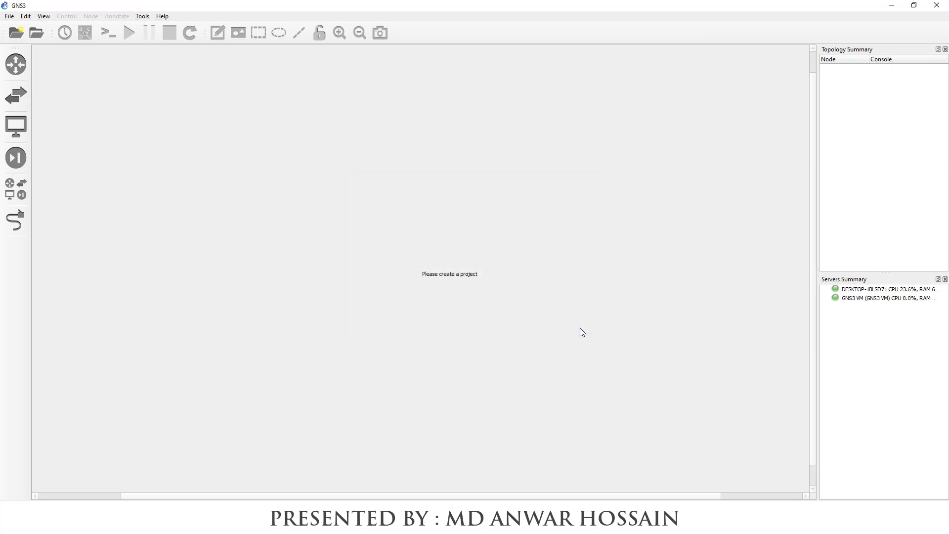
left_click(858, 290)
left_click(882, 298)
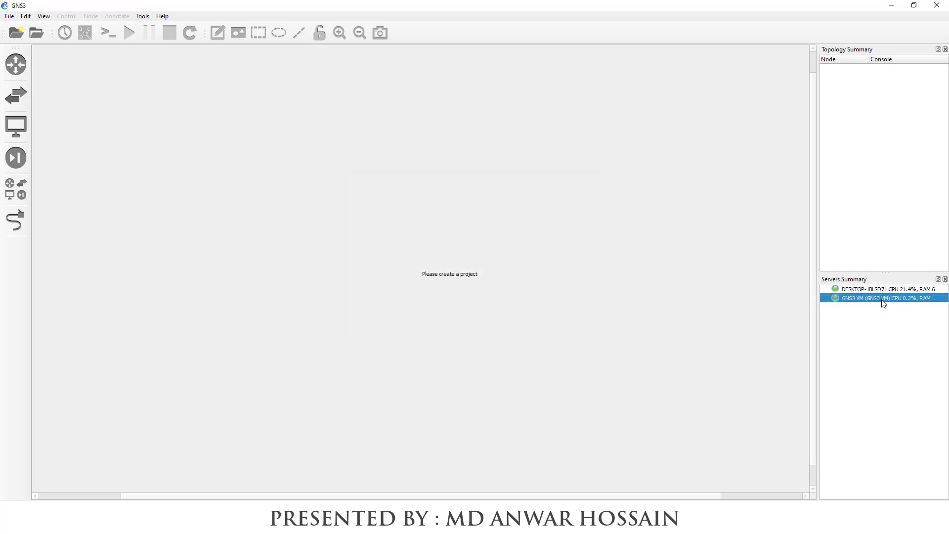
mouse_move(882, 302)
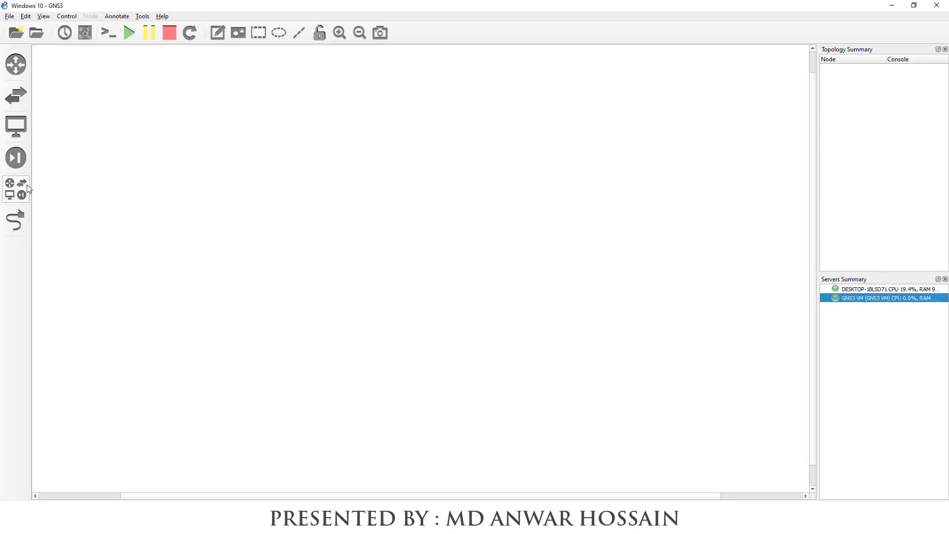
left_click(22, 197)
left_click(21, 196)
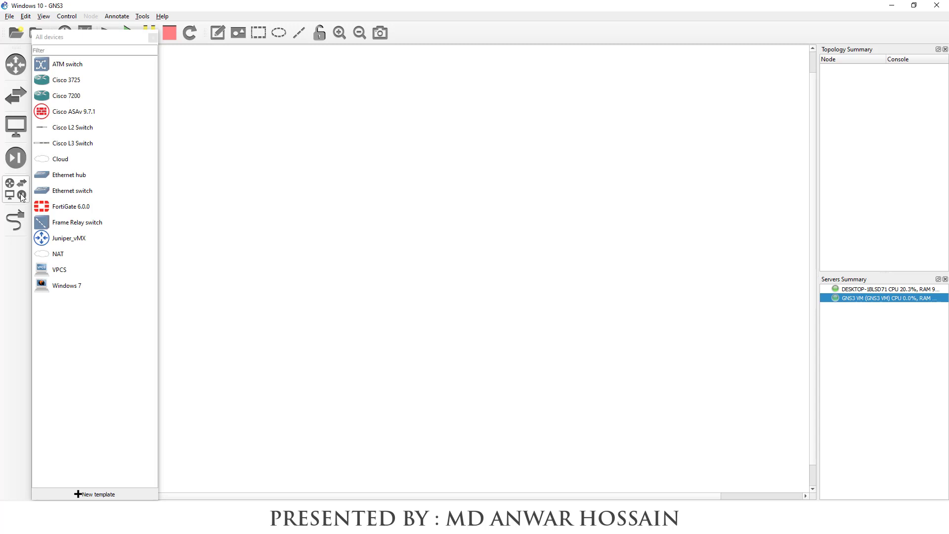
- Create a new template by installing the Cisco NX-OSv appliance from the Switches category on the GNS3 server
left_click(78, 494)
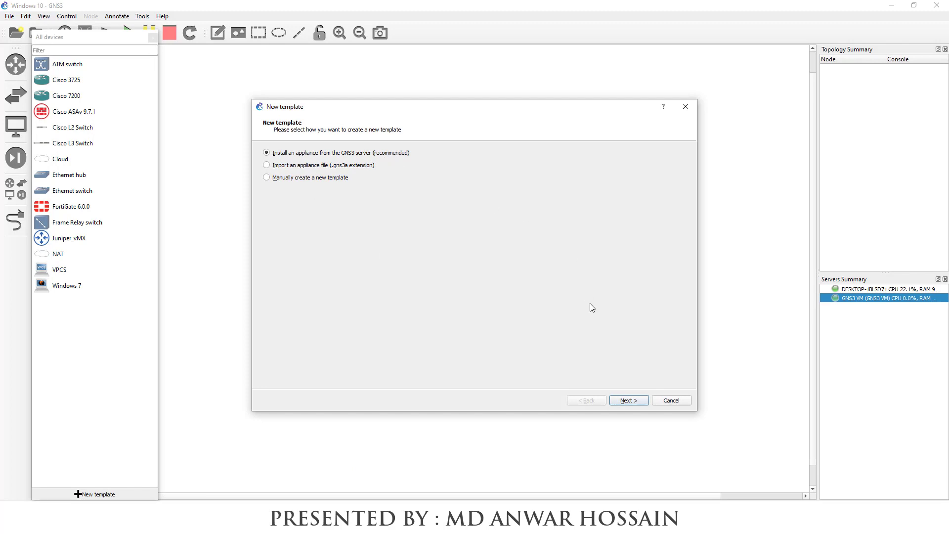
left_click(623, 403)
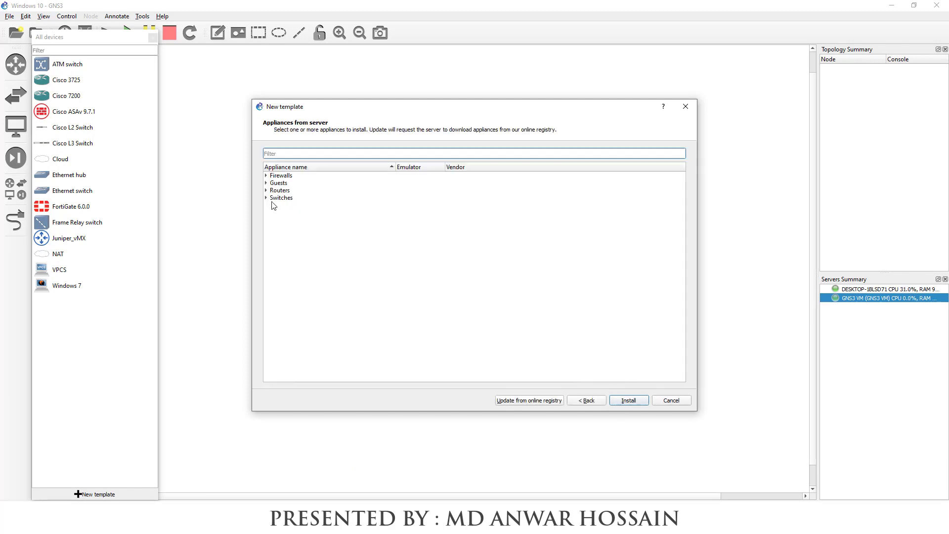
left_click(266, 199)
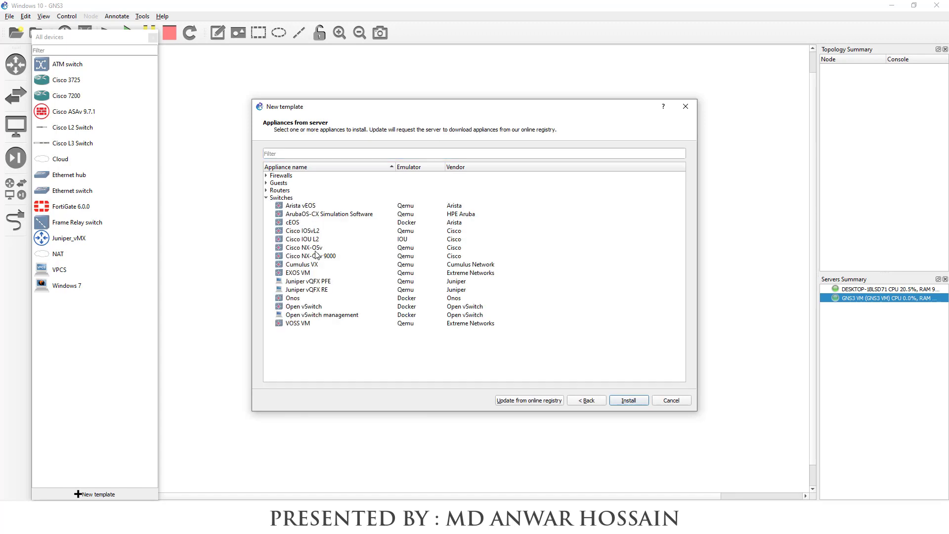
left_click(378, 247)
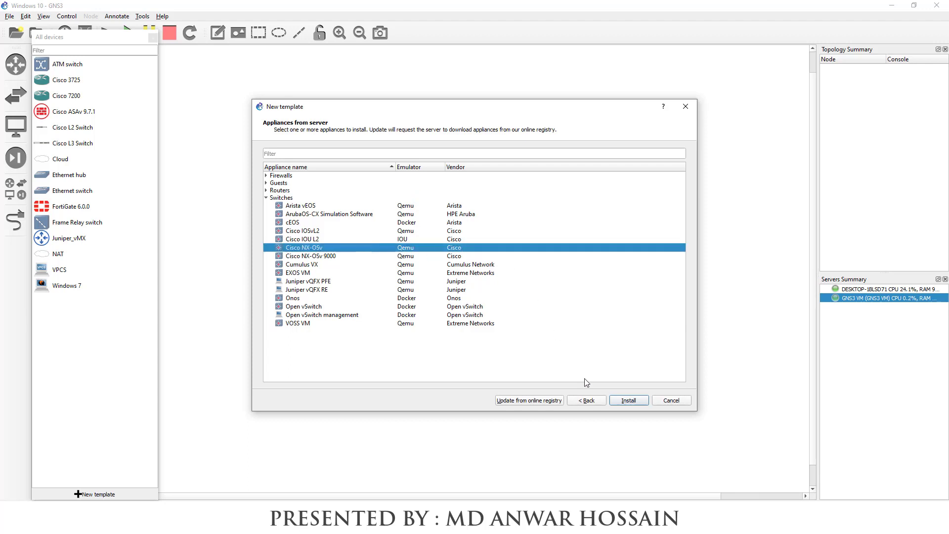
left_click(629, 401)
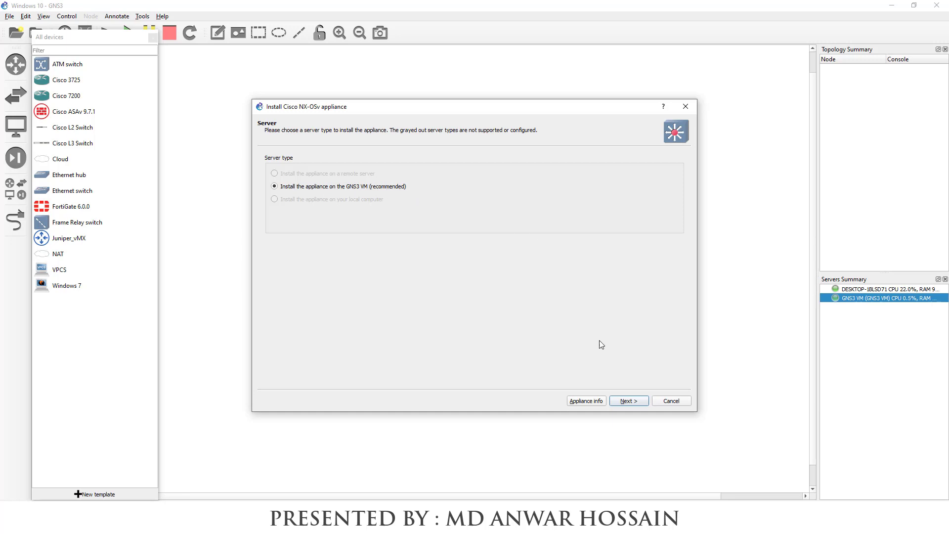
- Accept the GNS3 VM server and default Qemu binary, then import the missing titanium-final 7.3.0 image
left_click(629, 401)
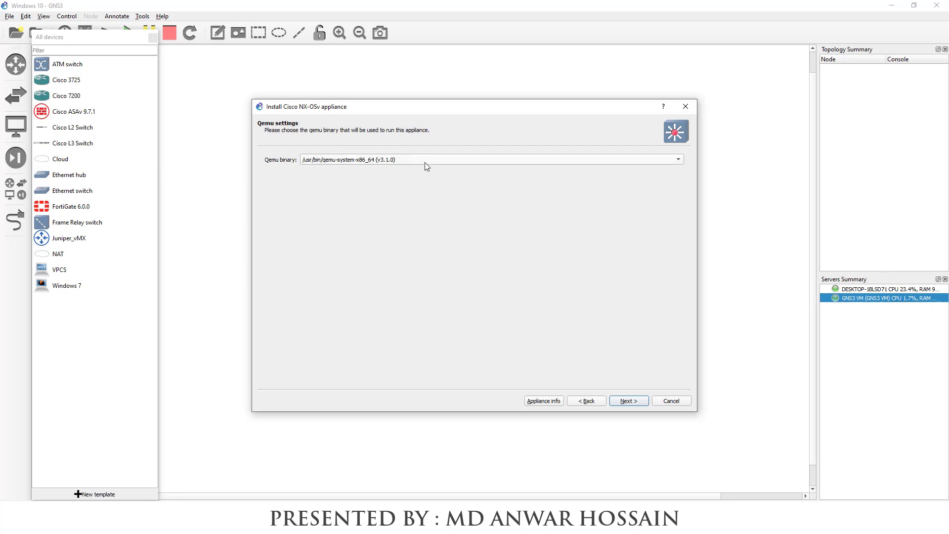
left_click(637, 401)
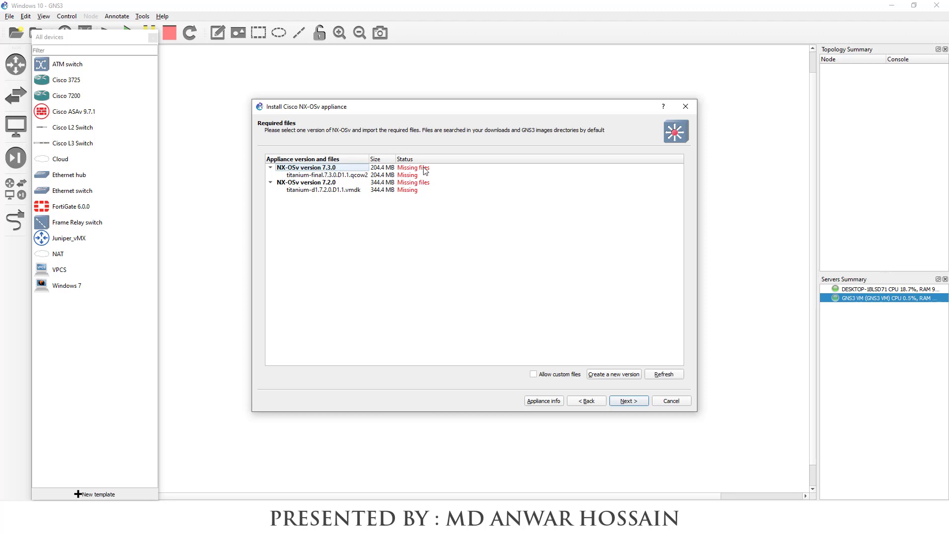
left_click(321, 178)
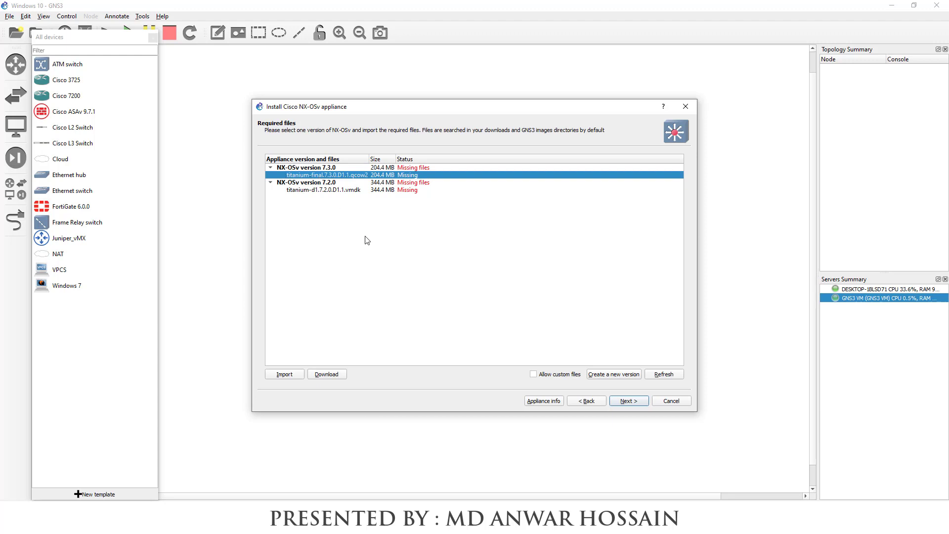
left_click(299, 378)
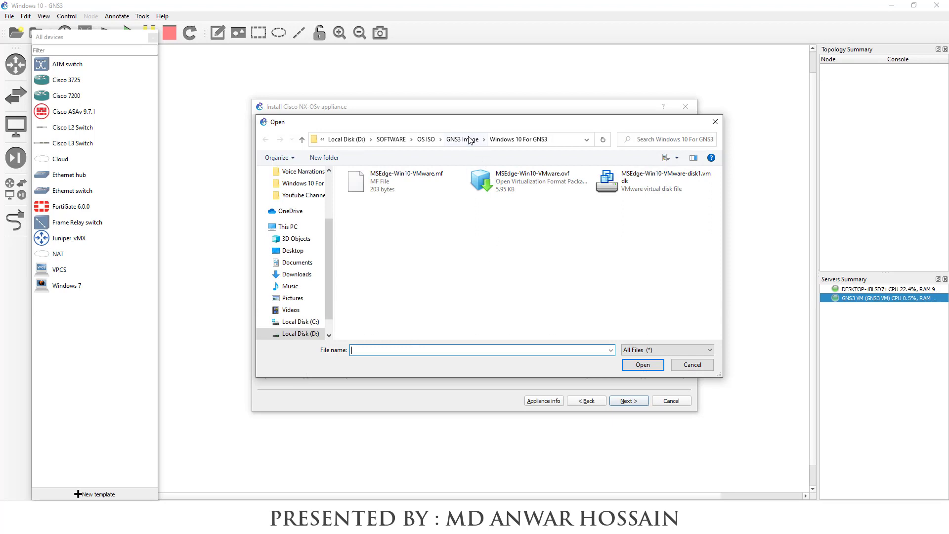
- Upload titanium-final.7.3.0.D1.1.qcow2 from the GNS3 Image > Nexus Titanium > Nexus Titanium folder
left_click(463, 140)
double_click(414, 263)
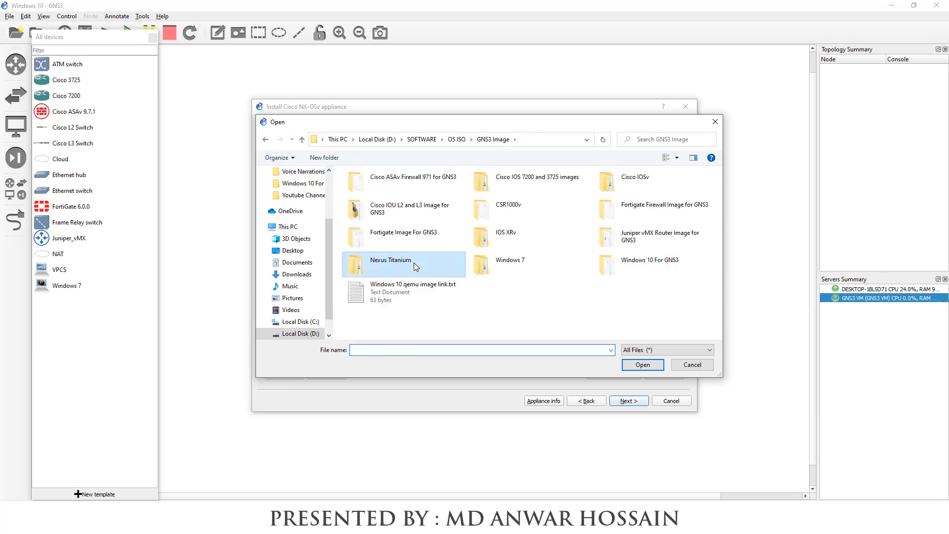
double_click(388, 189)
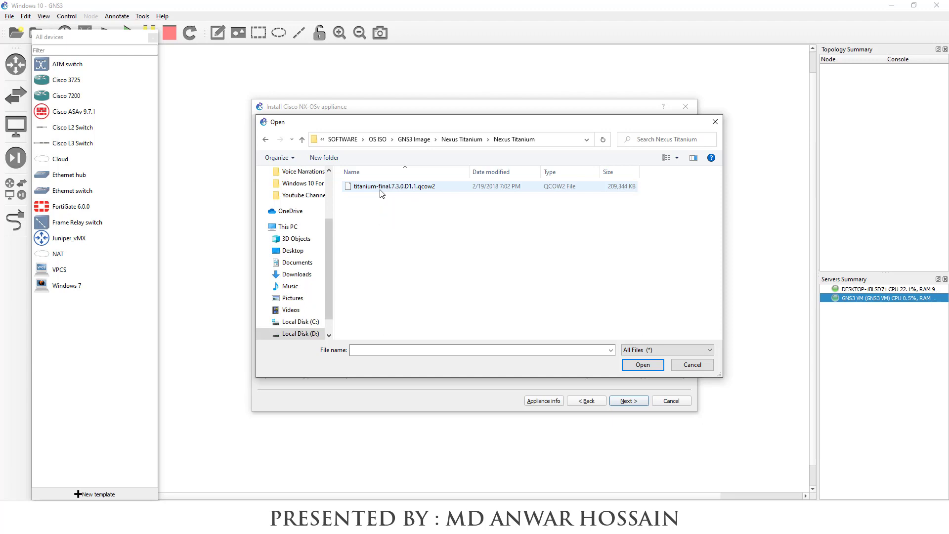
left_click(381, 191)
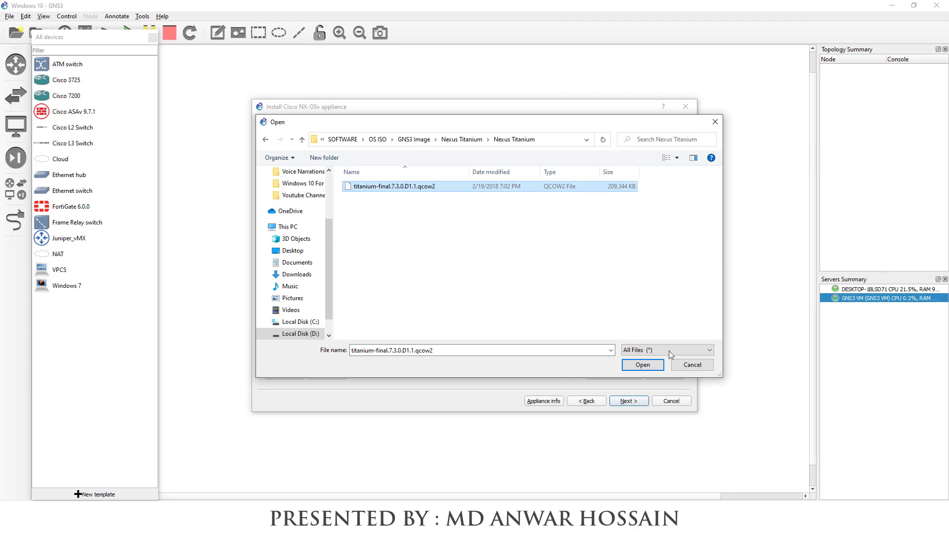
left_click(644, 366)
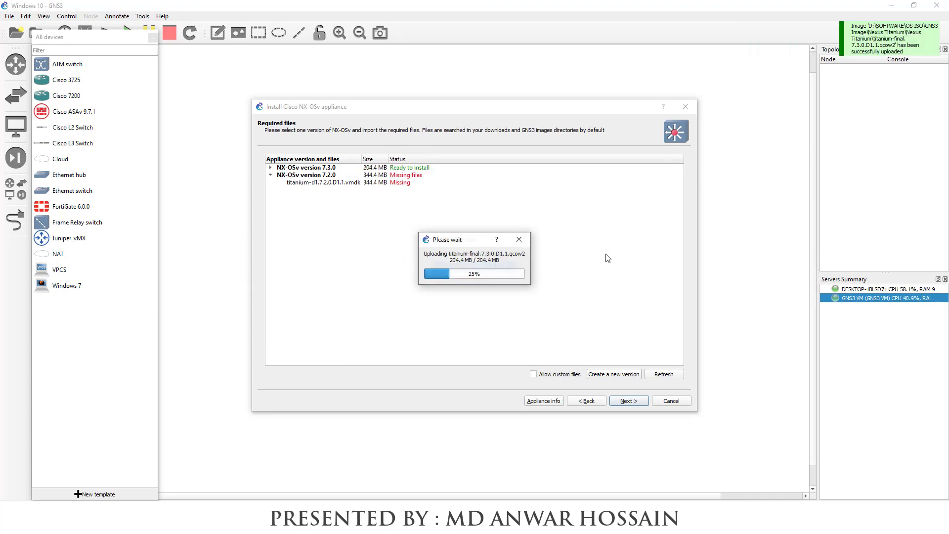
- Select the ready NX-OSv version 7.3.0 with its titanium-final image and confirm installing it
left_click(271, 168)
left_click(321, 168)
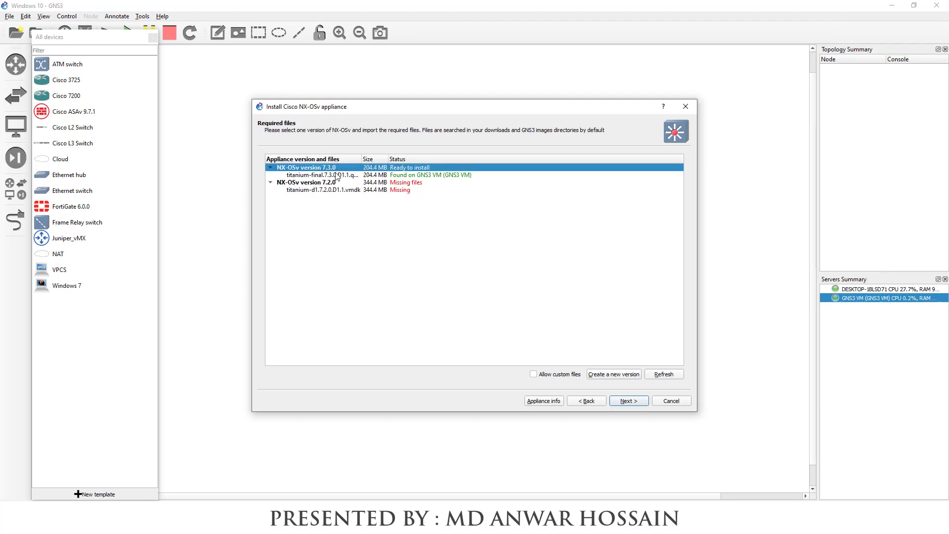
left_click(337, 175)
left_click_drag(361, 159, 407, 159)
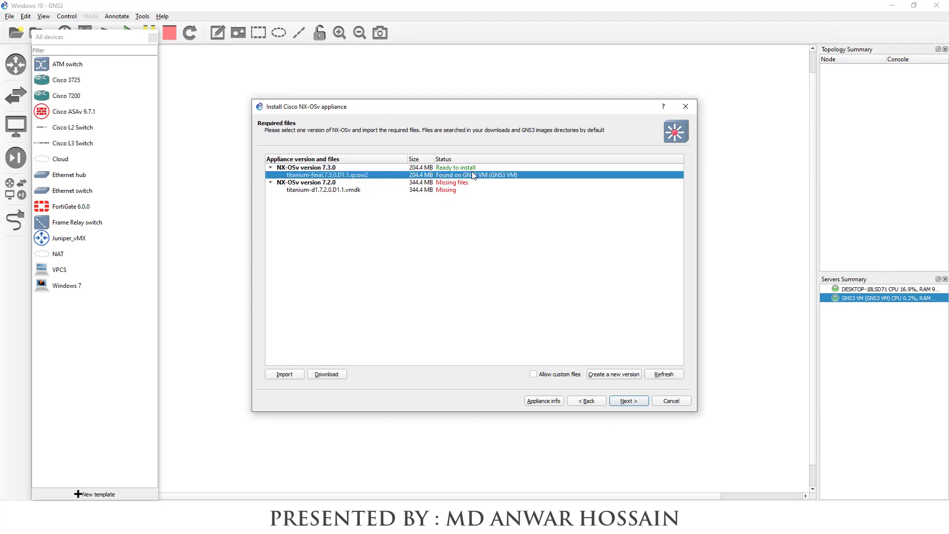
left_click(621, 404)
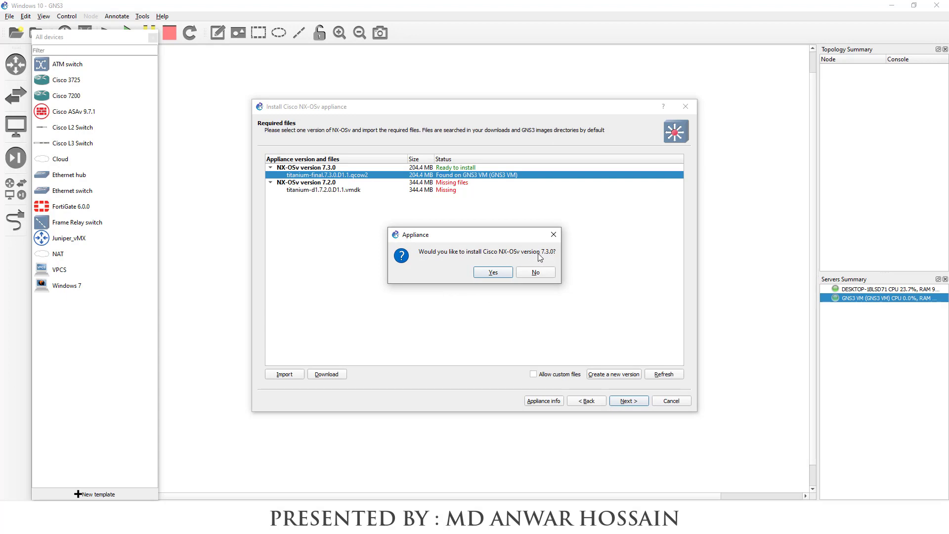
left_click(491, 272)
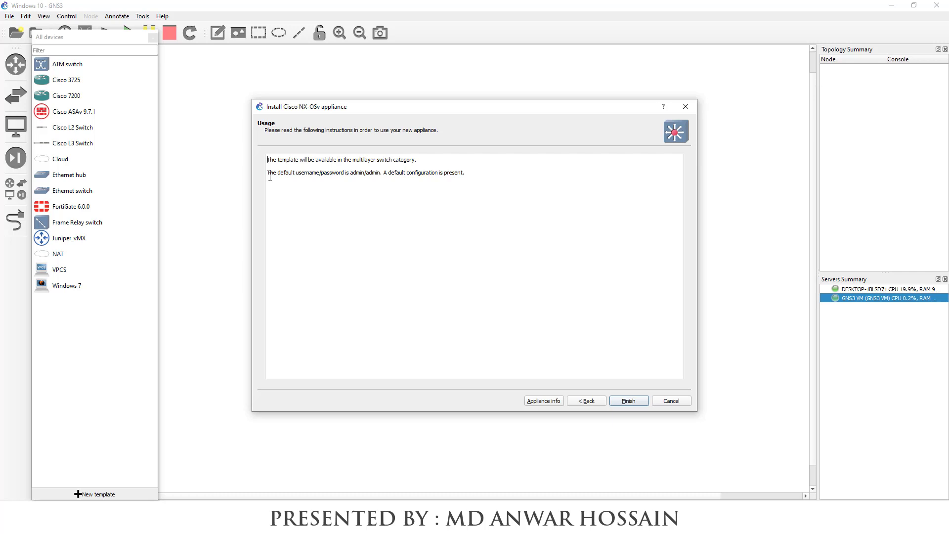
- Finish the appliance wizard after reviewing the default login note, and accept the template-created confirmation
left_click_drag(268, 172, 469, 176)
left_click(431, 208)
left_click(628, 401)
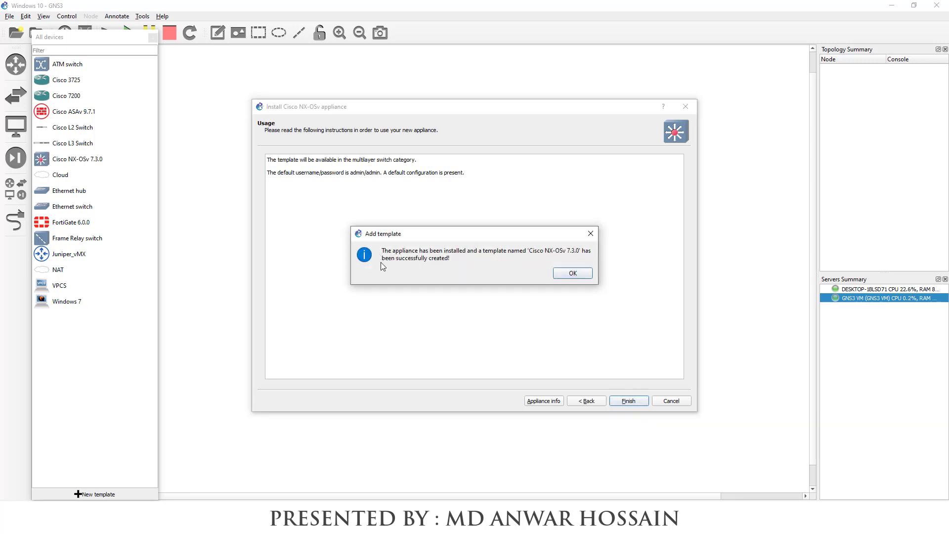
left_click(574, 275)
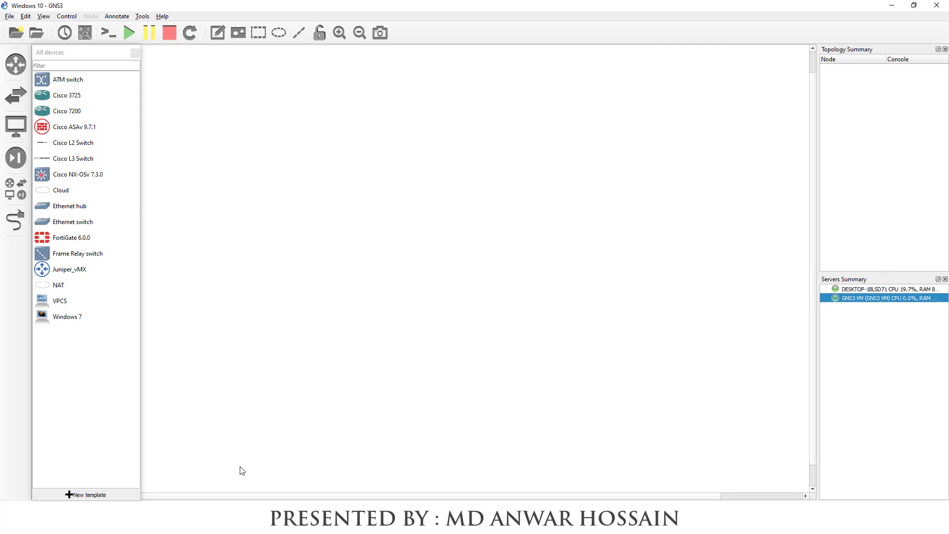
- Create a new blank project named 'Cisco Nexus Titanium Test' from the File menu
left_click(14, 18)
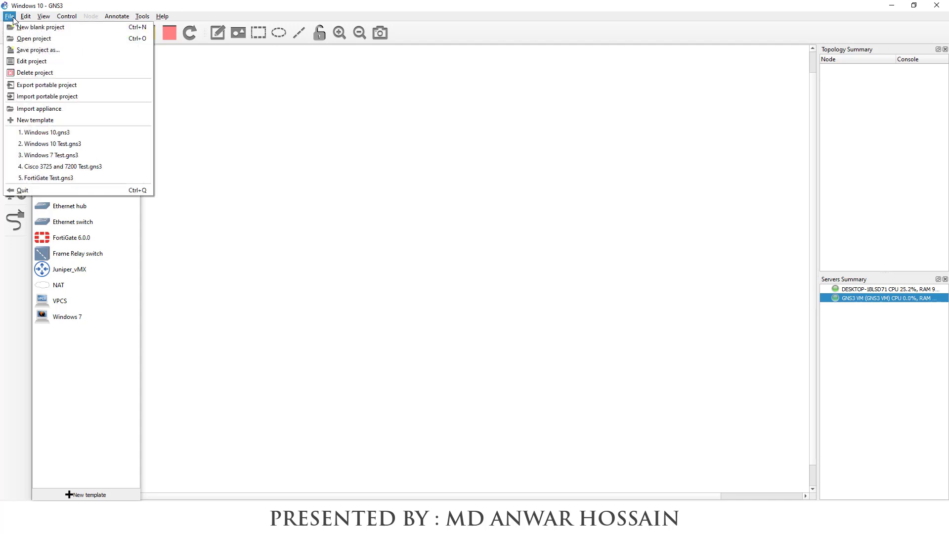
mouse_move(16, 19)
left_click(44, 27)
type("C")
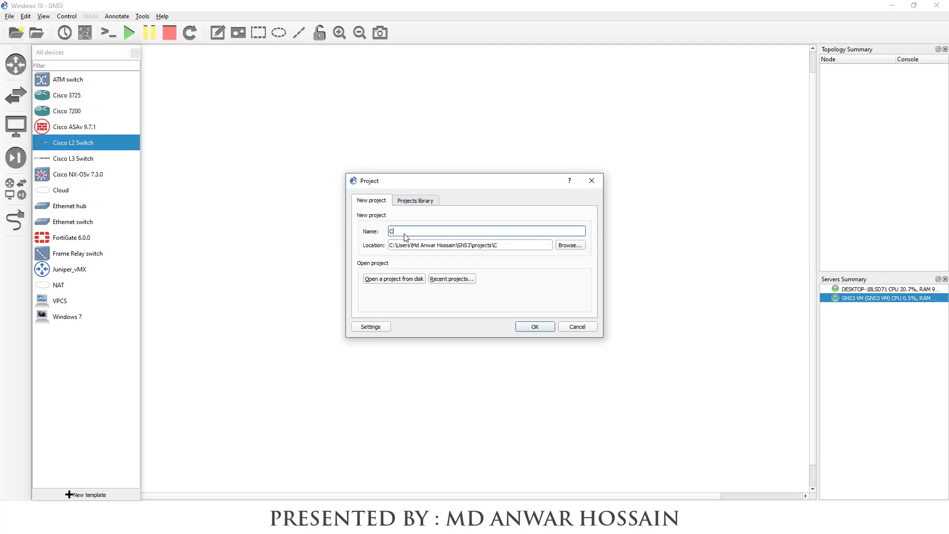
type("isco Nexus Titanium Test")
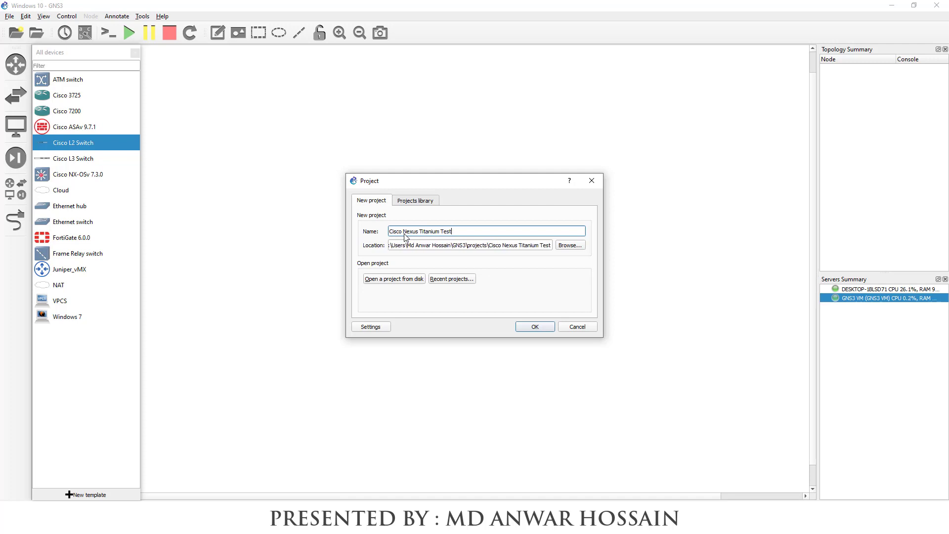
left_click(538, 329)
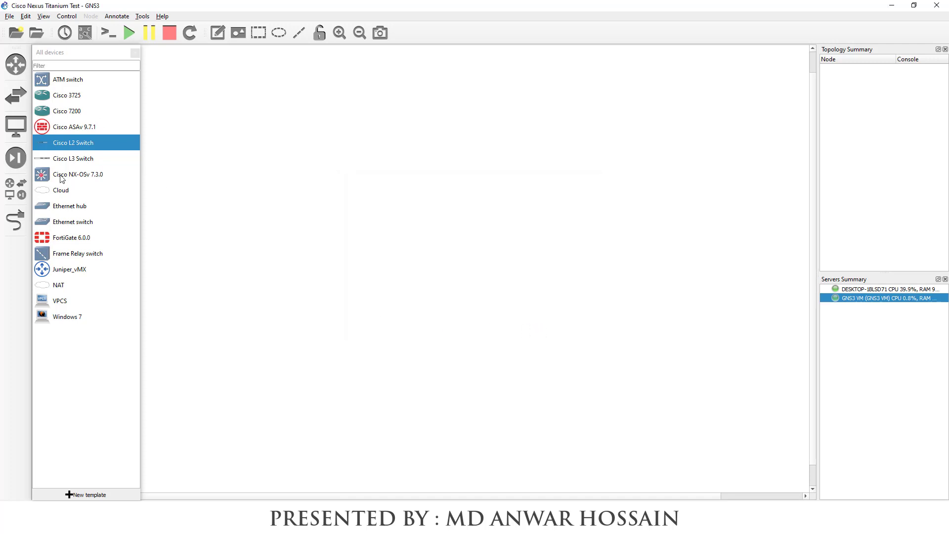
- Place the Cisco NX-OSv 7.3.0 node centrally, with Cisco 7200 router R1 left and R2 right
left_click_drag(89, 181, 428, 243)
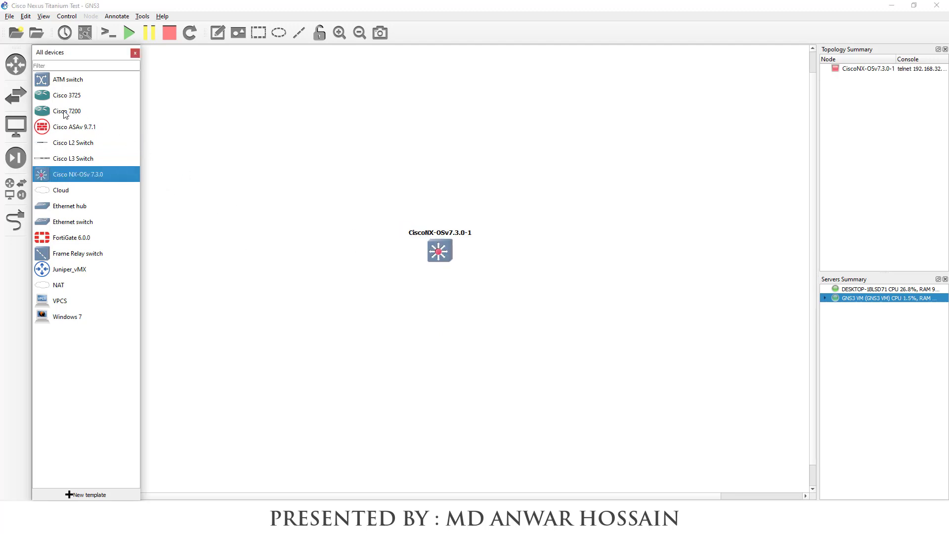
left_click_drag(62, 114, 238, 257)
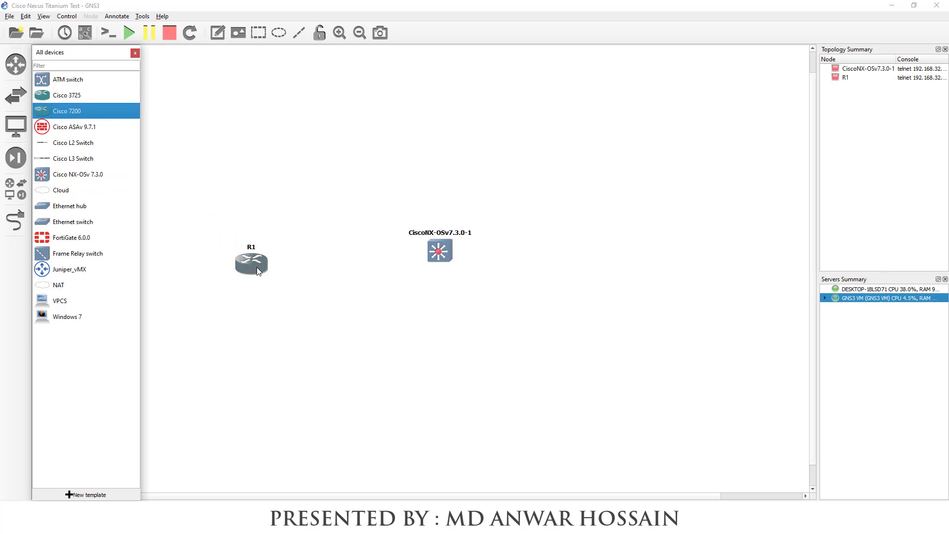
left_click_drag(88, 116, 724, 269)
left_click_drag(451, 252, 482, 260)
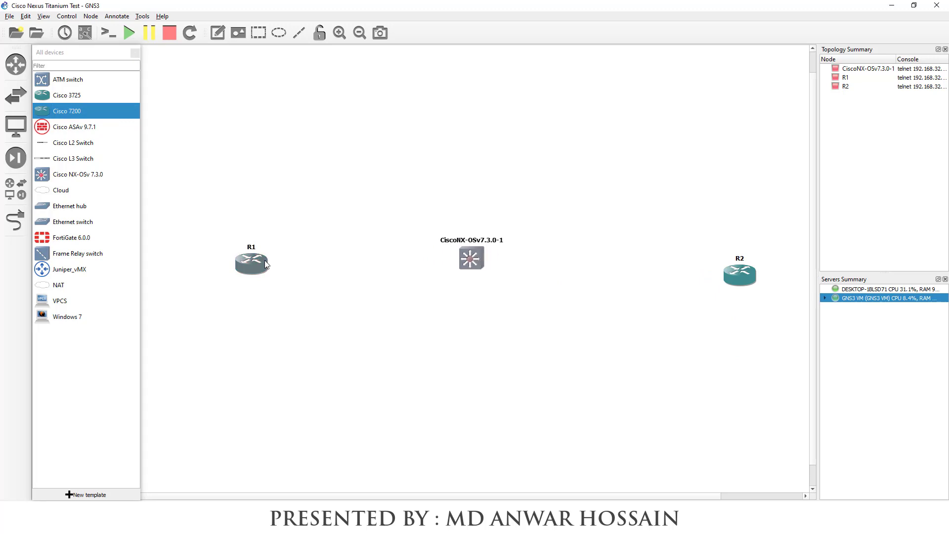
left_click_drag(262, 264, 275, 266)
- Link R1 FastEthernet0/0 to switch Ethernet2/1 and R2 FastEthernet0/0 to switch Ethernet2/2
left_click(16, 220)
left_click(274, 263)
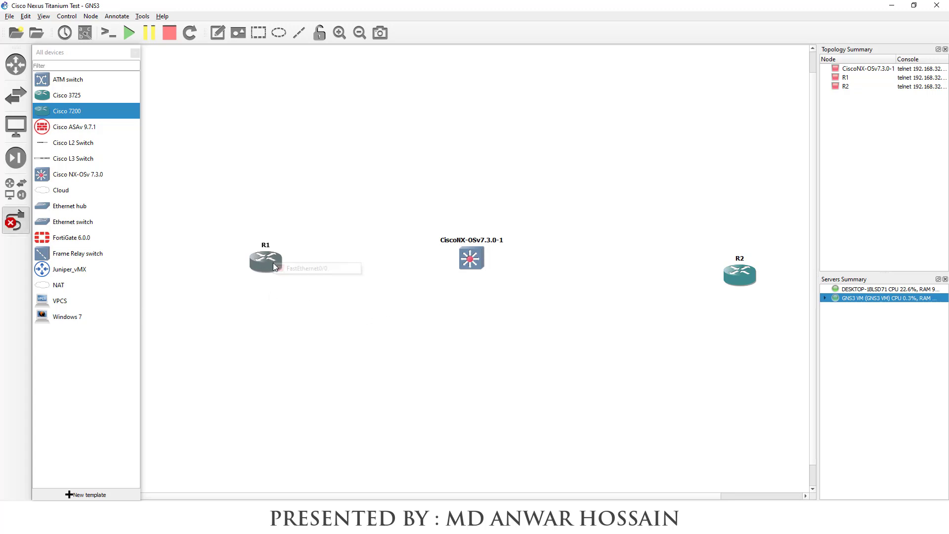
left_click(303, 268)
left_click(478, 259)
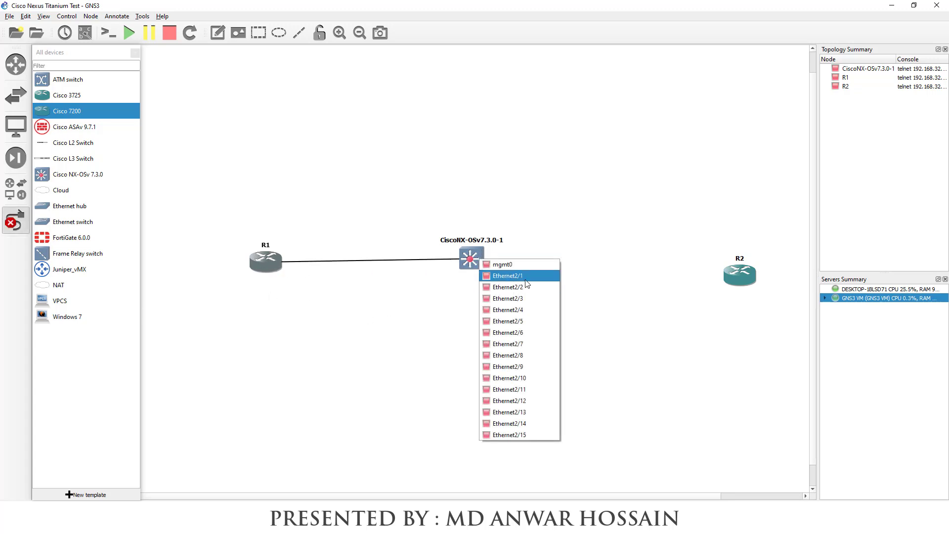
left_click(527, 276)
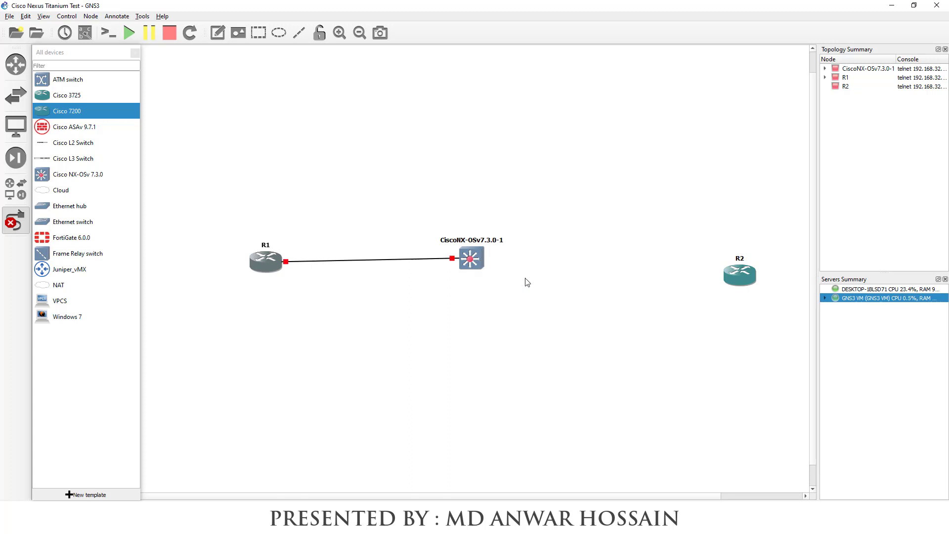
left_click(749, 273)
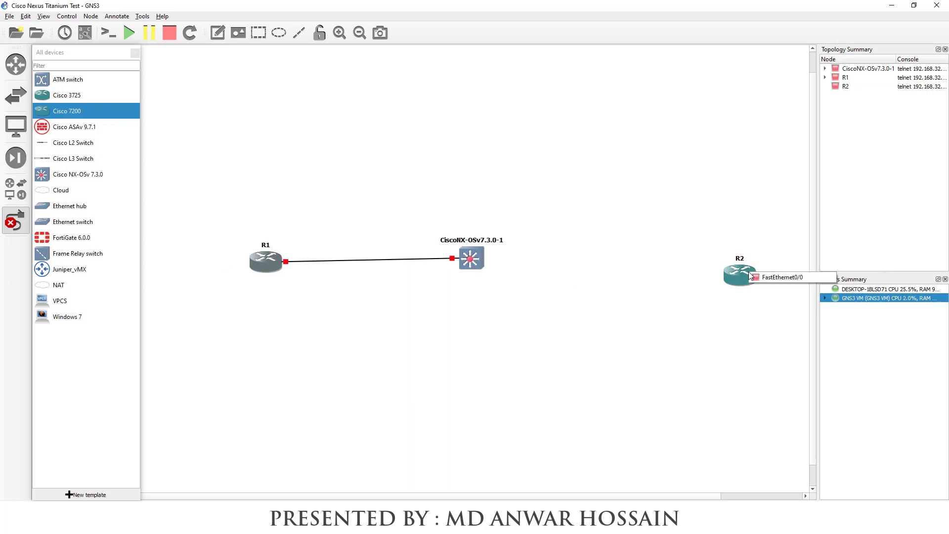
left_click(768, 279)
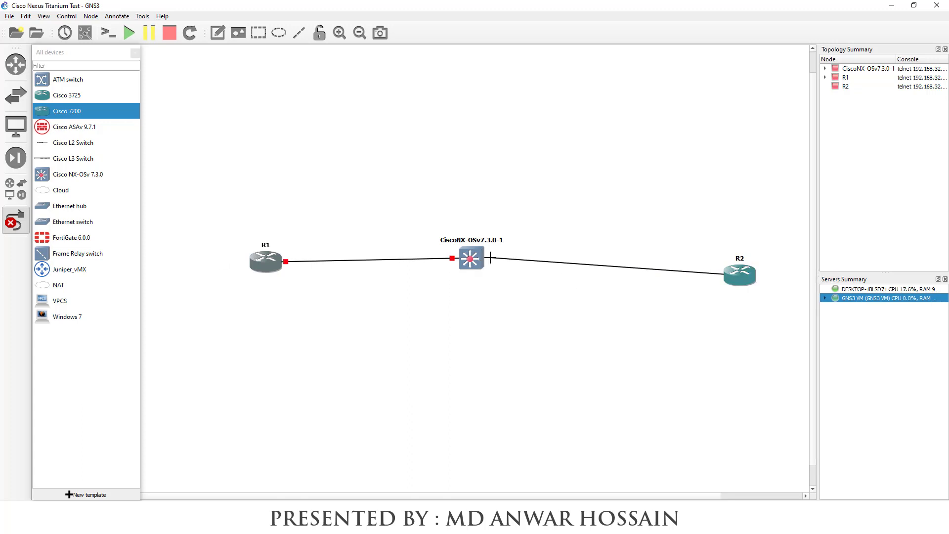
left_click(473, 258)
left_click(494, 286)
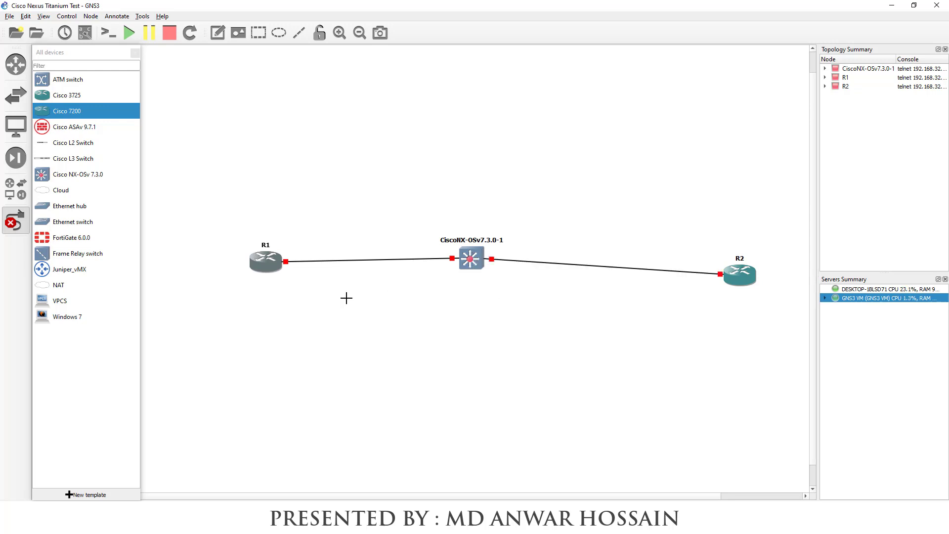
right_click(216, 267)
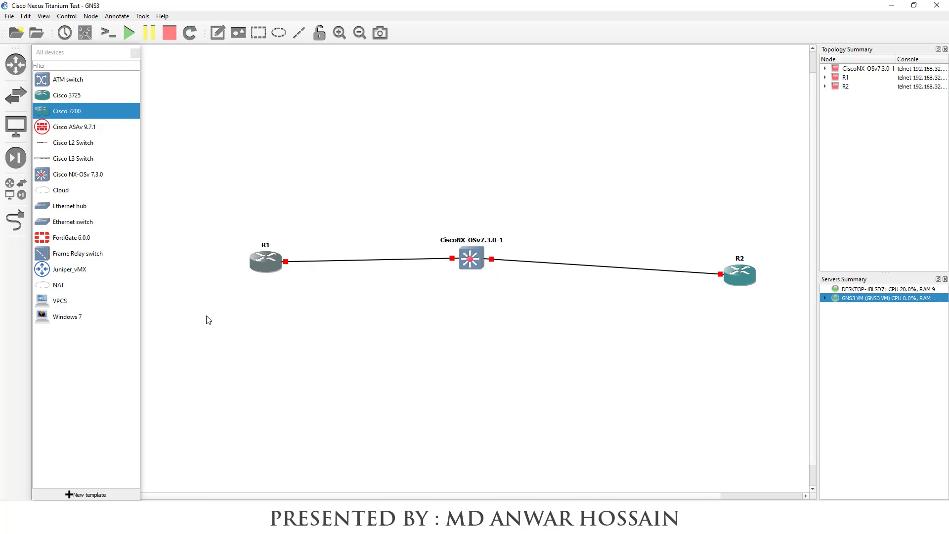
- Reposition R1, the NX-OSv switch and R2 so the links run in a straight line
left_click_drag(257, 266, 246, 260)
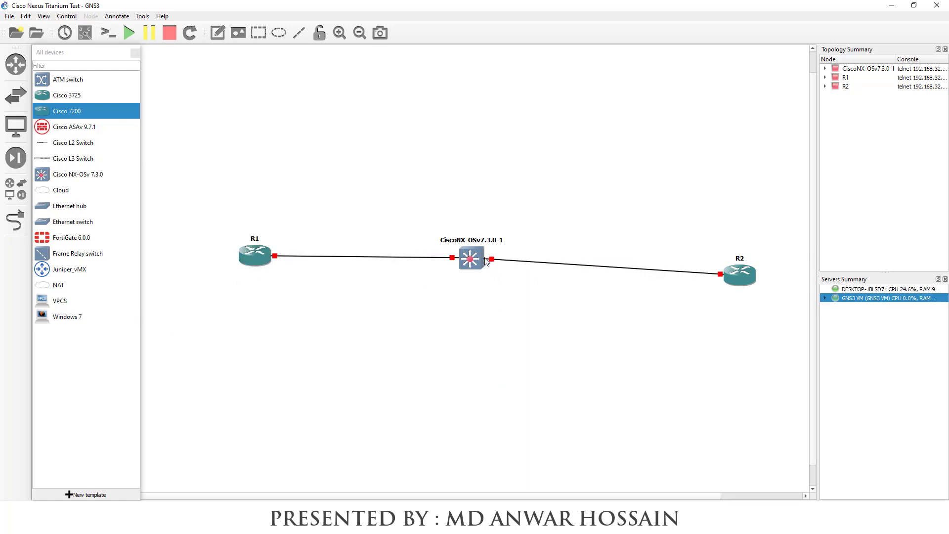
left_click_drag(486, 261, 481, 257)
left_click_drag(751, 275, 746, 256)
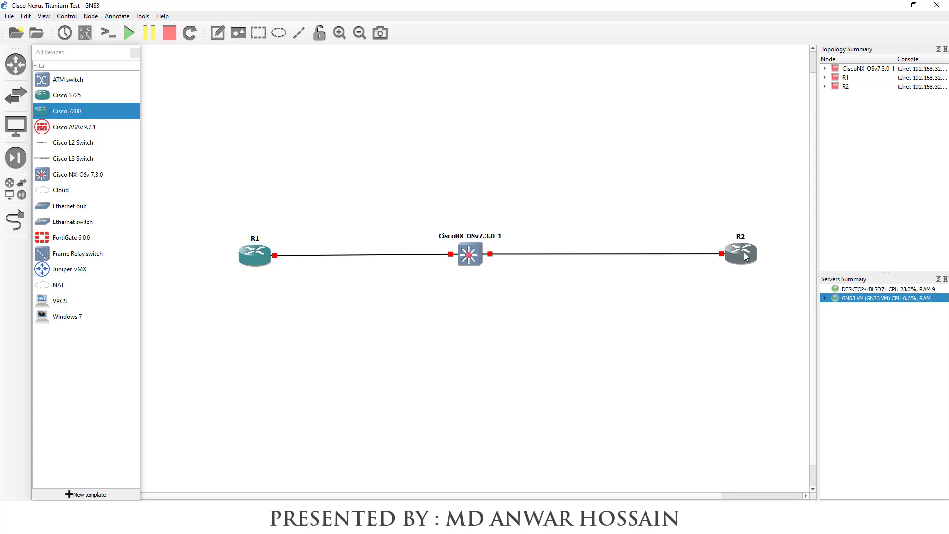
left_click_drag(473, 256, 488, 256)
left_click(455, 292)
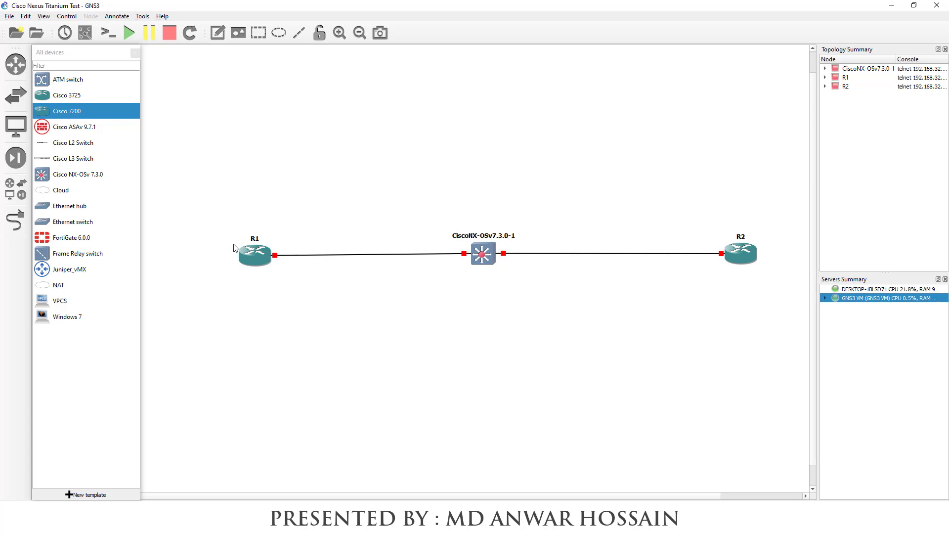
- Add a note reading 'Ip: 192.168.0.1/24' and move it next to R1's link end
left_click(217, 32)
left_click(265, 240)
type("Ip: 192.168.0.1")
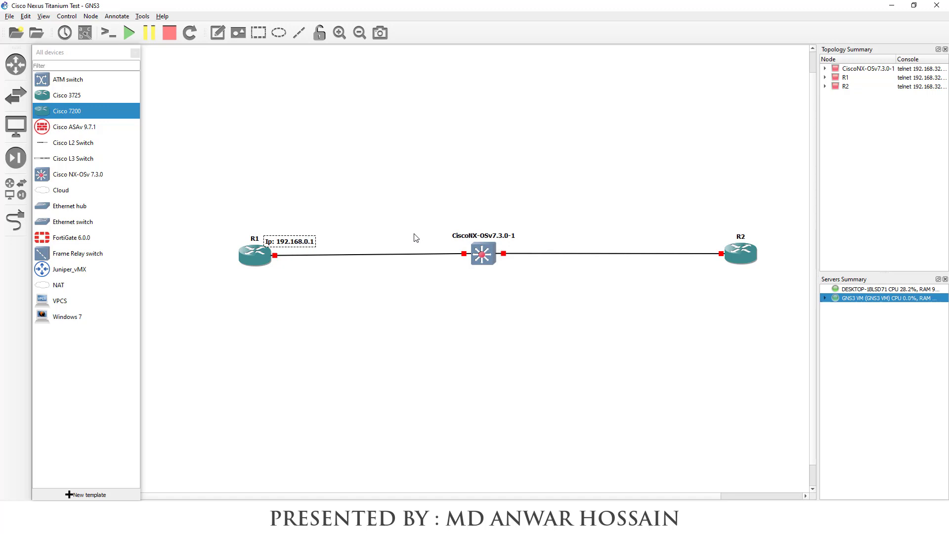
type("/24")
left_click_drag(303, 243, 484, 257)
- Duplicate the IP note, place the copy beside the switch and open its text for editing
right_click(311, 245)
left_click(346, 253)
double_click(428, 256)
left_click(417, 252)
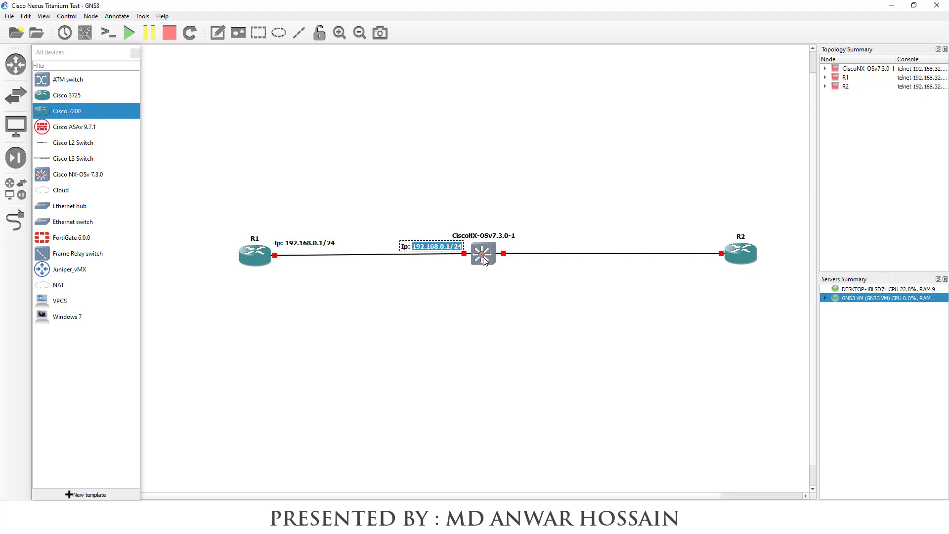
left_click(451, 251)
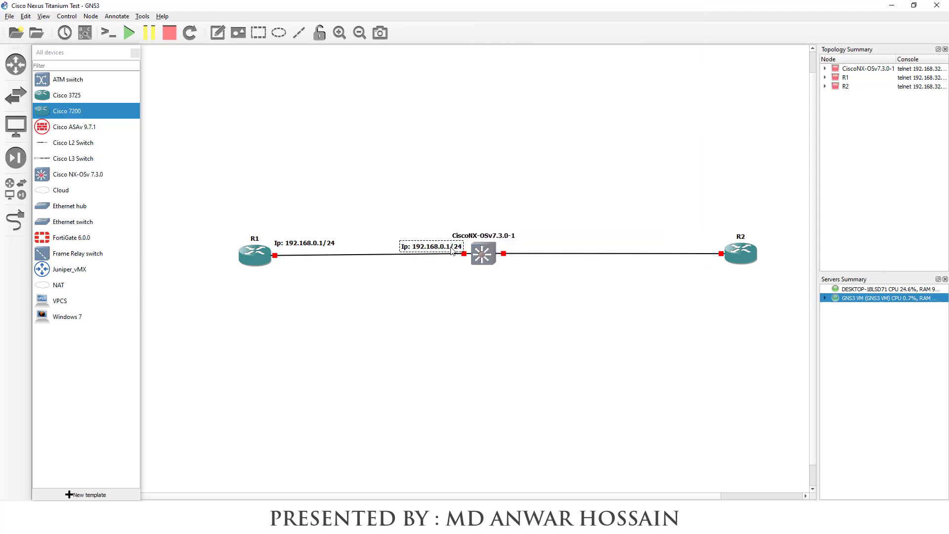
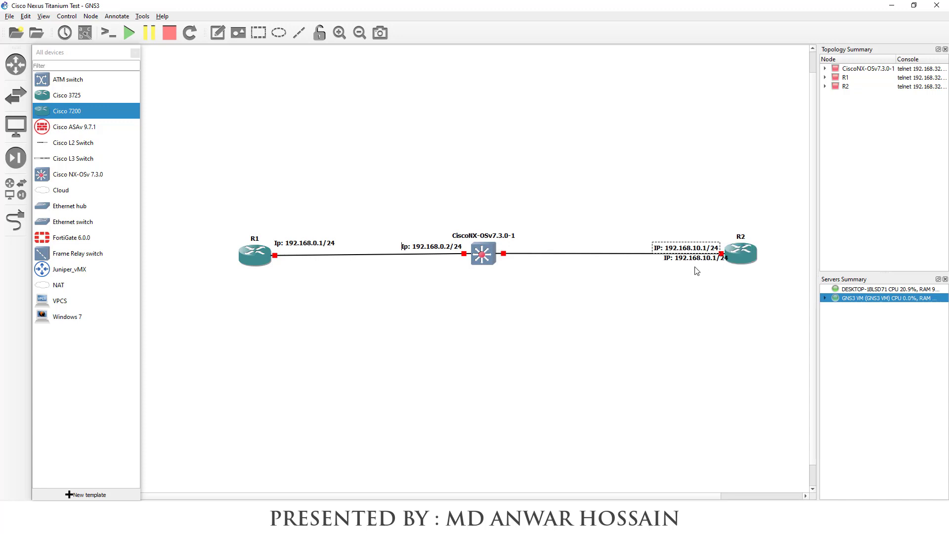
- Copy R2's IP label beside the switch and change it to 192.168.10.2/24
left_click_drag(690, 260, 537, 251)
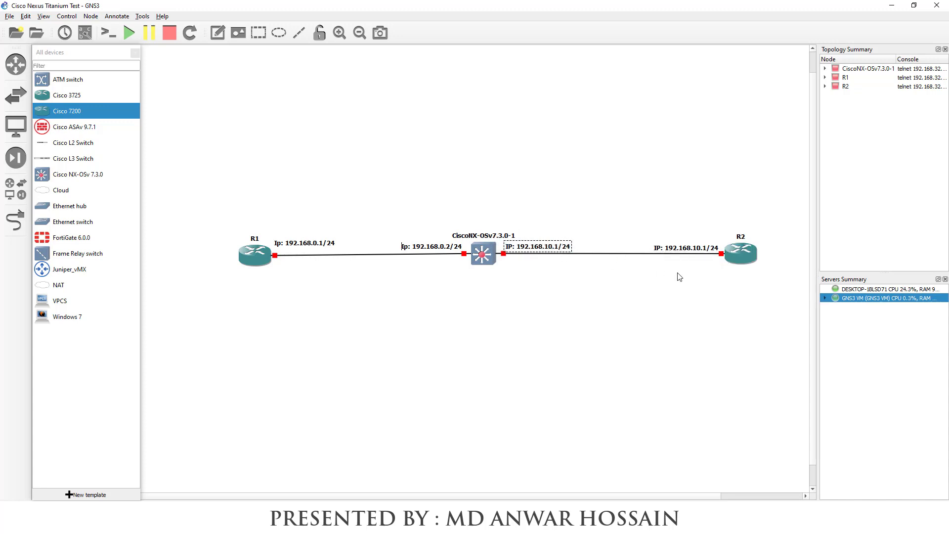
key("BackSpace")
type("2")
left_click(535, 311)
- Show interface labels f0/0, e2/1, e2/2 and evenly space nodes and labels
left_click(85, 32)
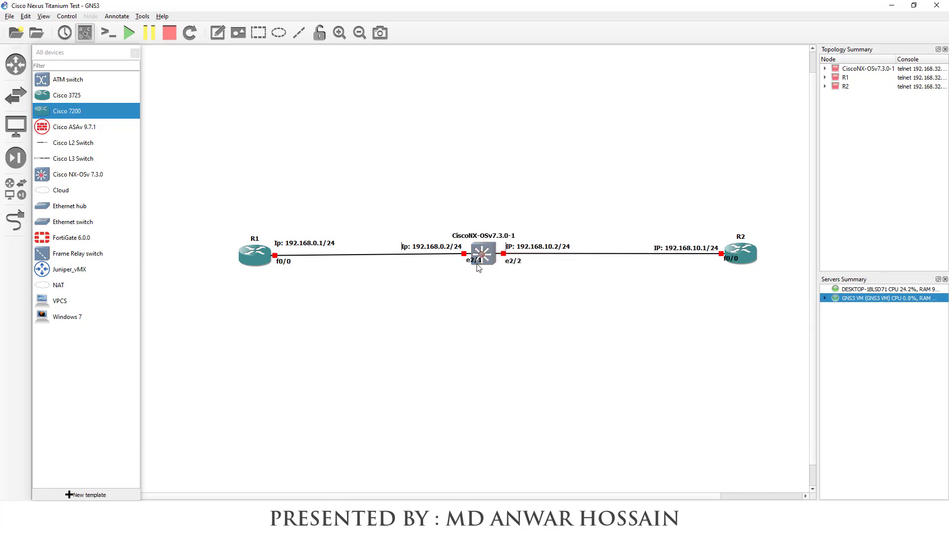
left_click_drag(478, 267, 510, 261)
left_click_drag(730, 263, 724, 263)
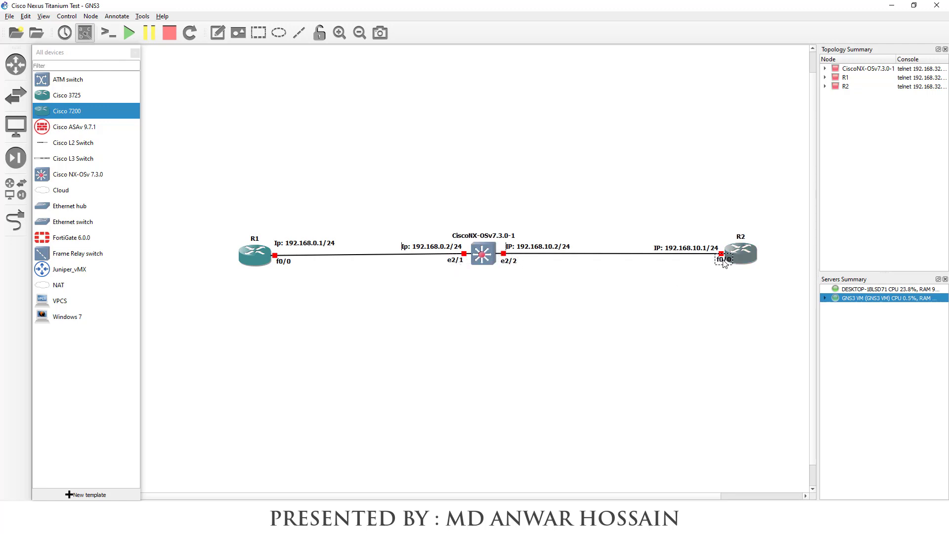
left_click_drag(278, 262, 214, 260)
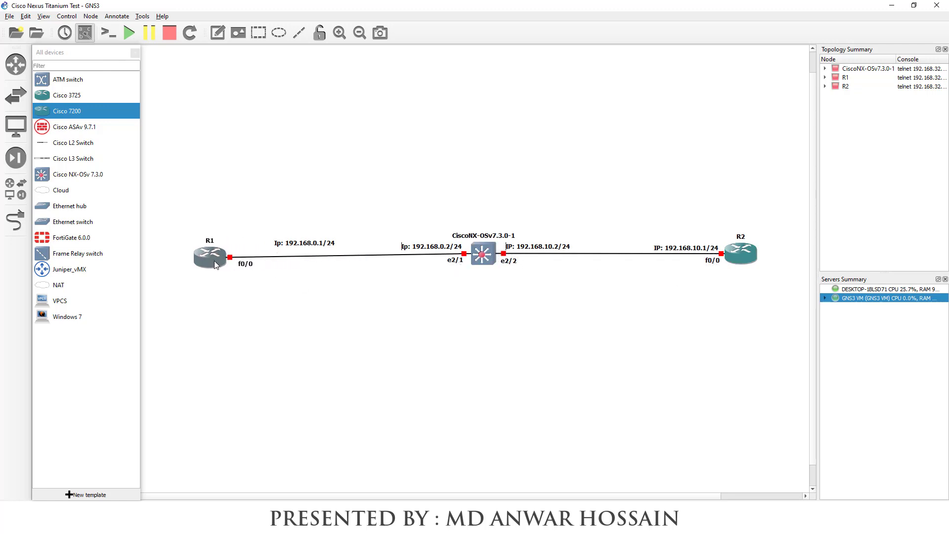
left_click_drag(296, 243, 256, 246)
left_click_drag(435, 246, 416, 246)
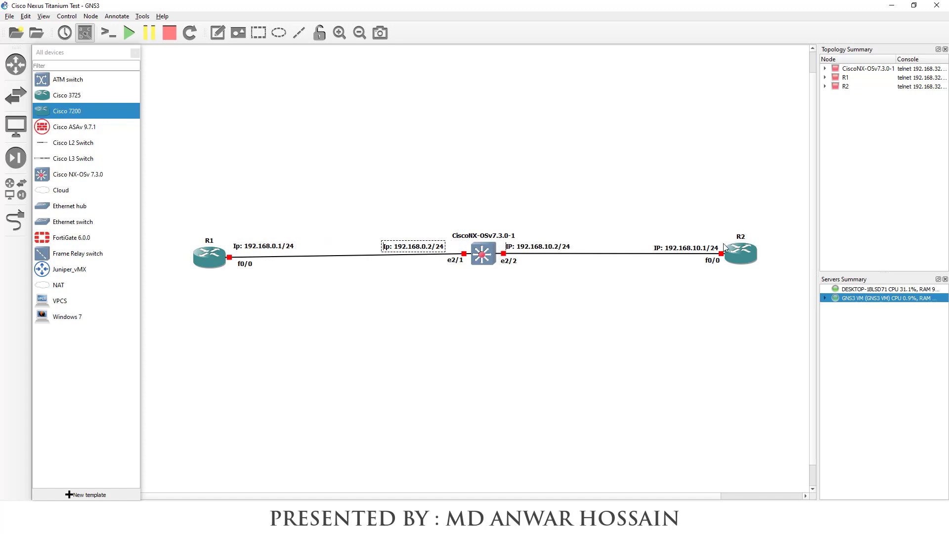
mouse_move(724, 247)
left_mouse_down()
mouse_move(743, 247)
mouse_move(706, 247)
left_mouse_up()
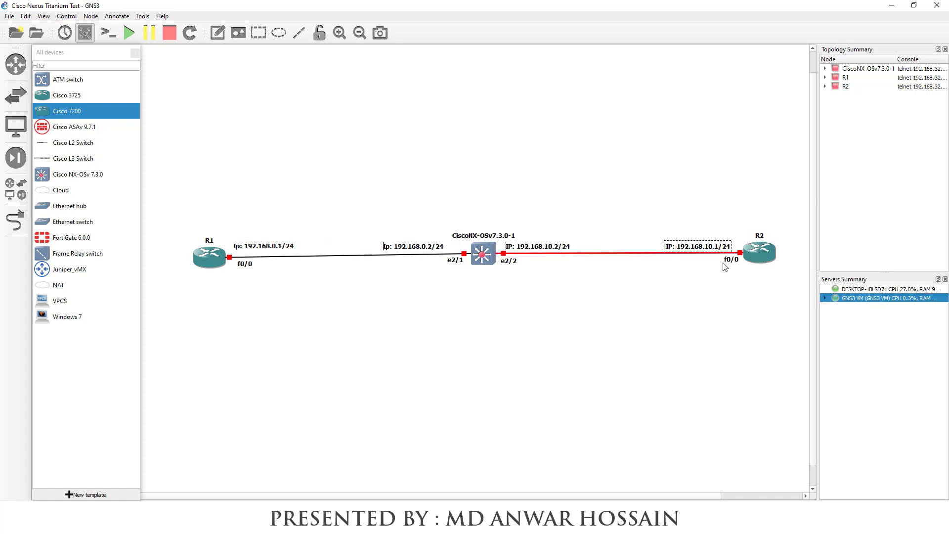
left_click_drag(534, 246, 514, 262)
left_click(551, 284)
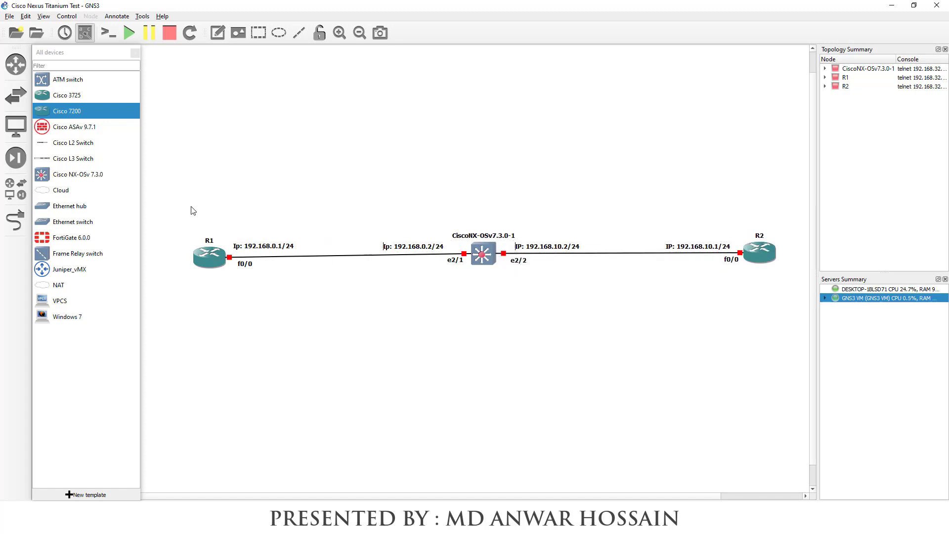
left_click_drag(209, 257, 207, 253)
left_click(358, 318)
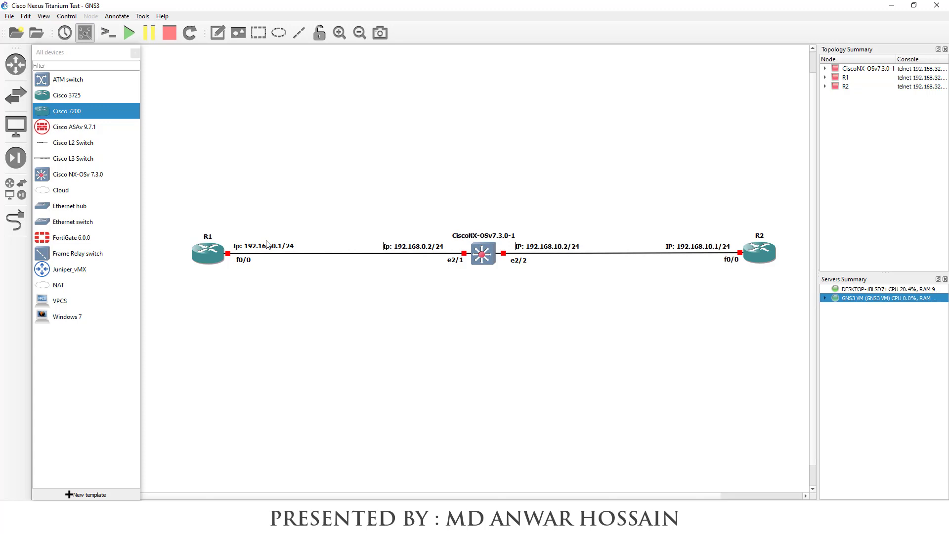
- Start router R1, the CiscoNX-OSv switch and router R2
right_click(198, 249)
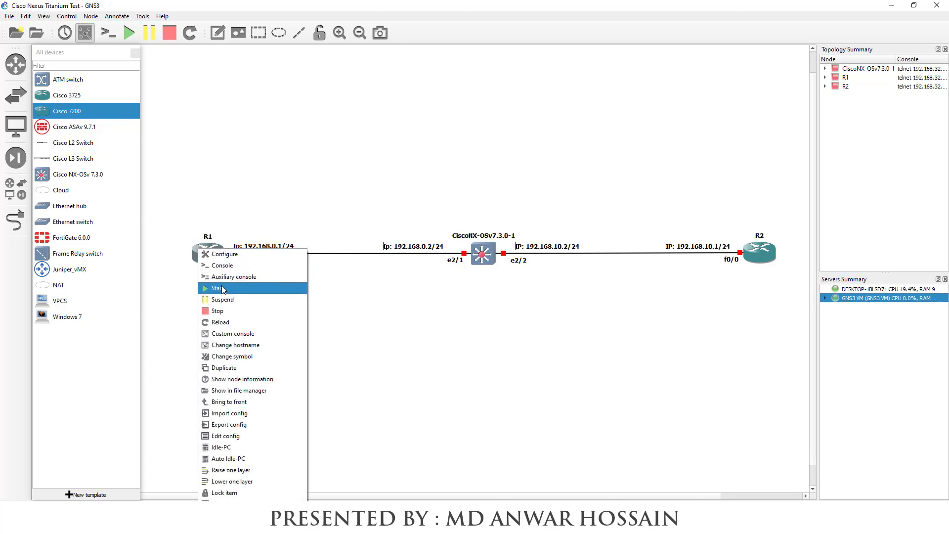
left_click(345, 276)
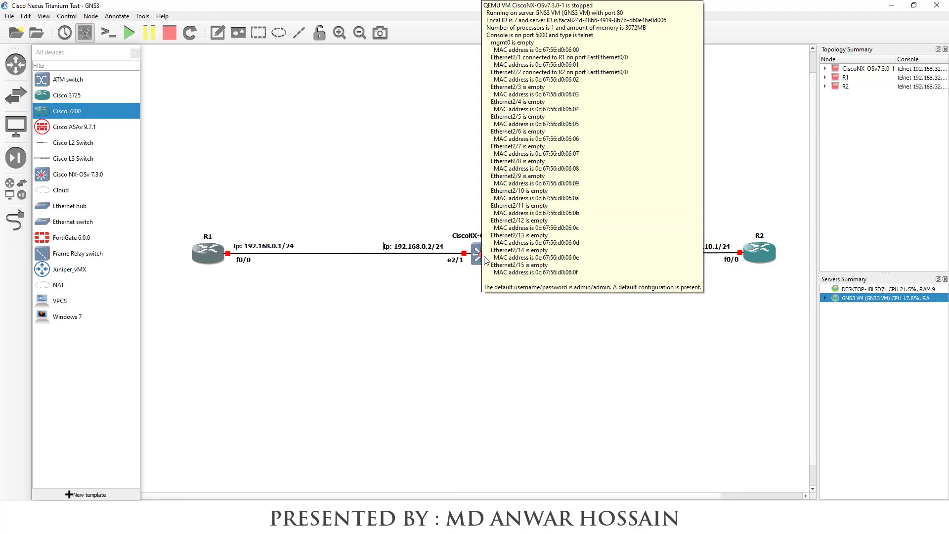
right_click(484, 260)
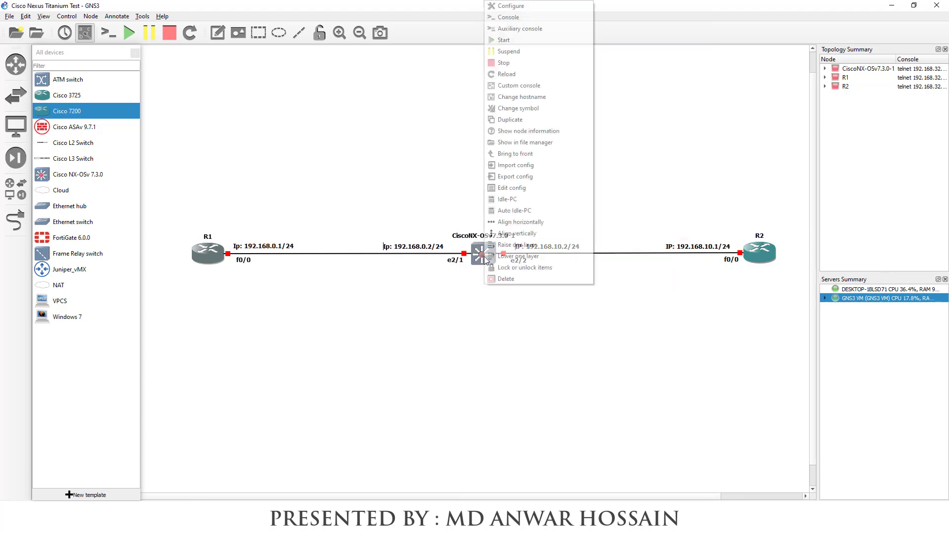
left_click(505, 41)
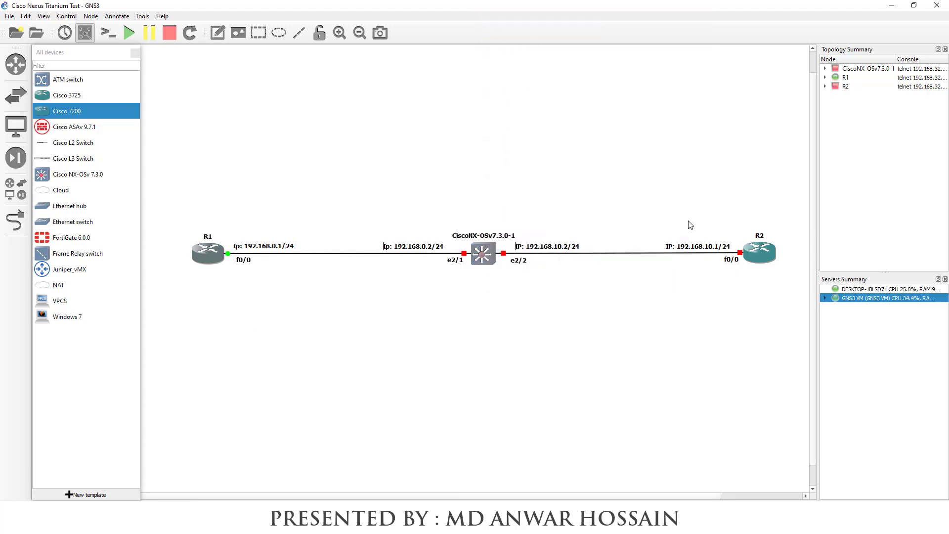
right_click(764, 256)
left_click(793, 45)
- Open console sessions to R1, the switch and R2
right_click(220, 252)
left_click(261, 272)
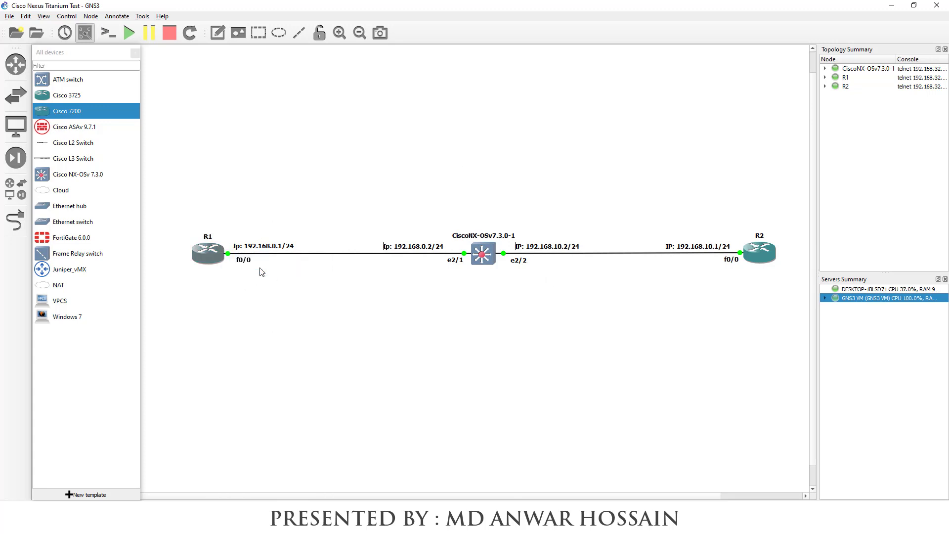
right_click(491, 256)
key("Escape")
right_click(752, 251)
left_click(758, 256)
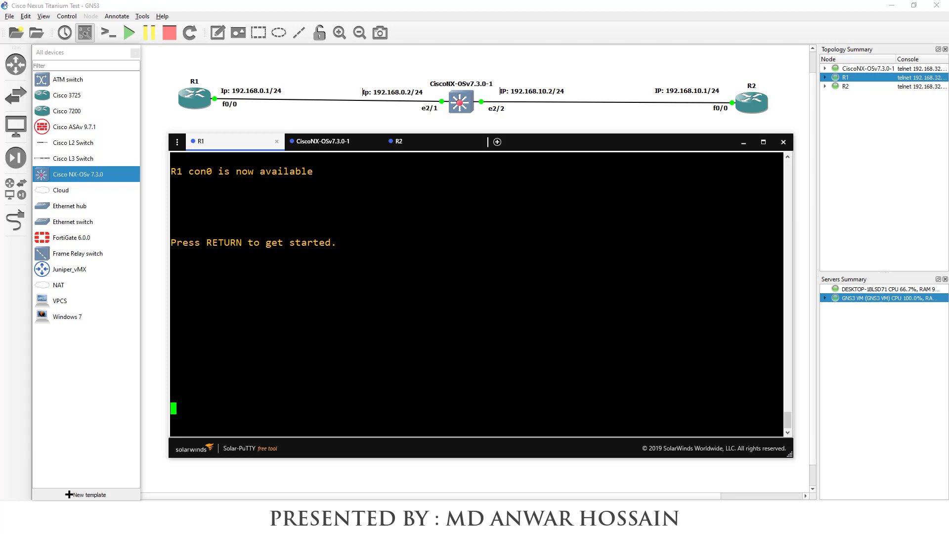
- Run show ip interface brief on R1 and highlight the down FastEthernet0/0 line
key("Return")
type("show i")
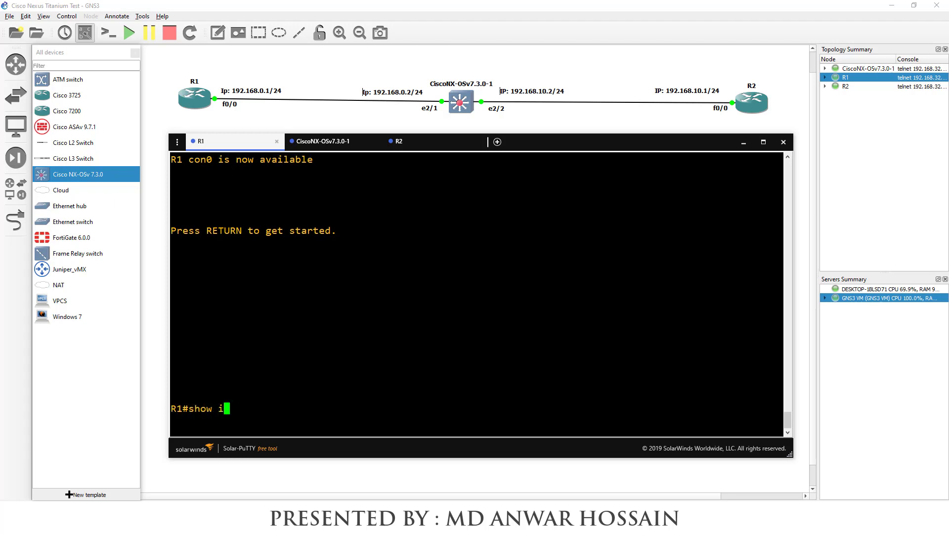
type("p interface brief")
key("Return")
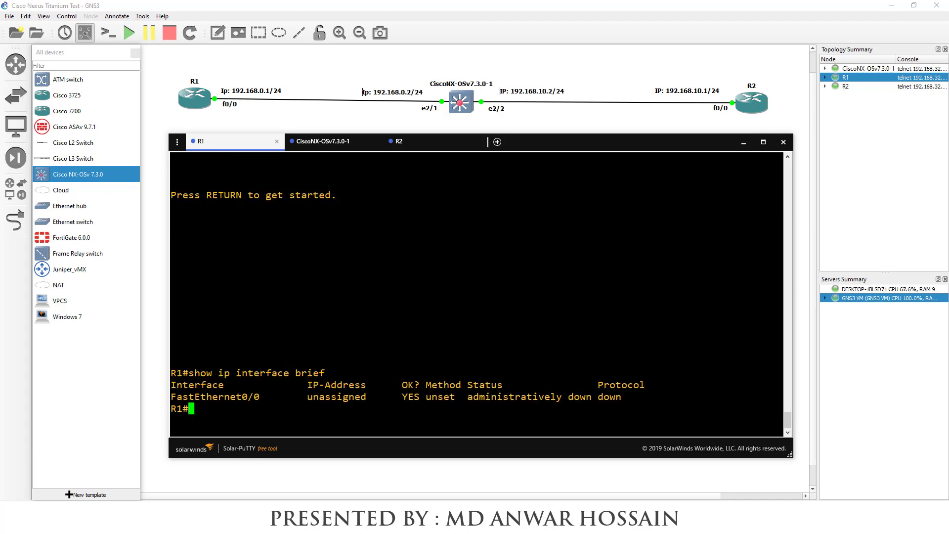
left_click_drag(172, 396, 630, 398)
- Assign 192.168.0.1 255.255.255.0 to R1's FastEthernet0/0
type("config t")
key("Return")
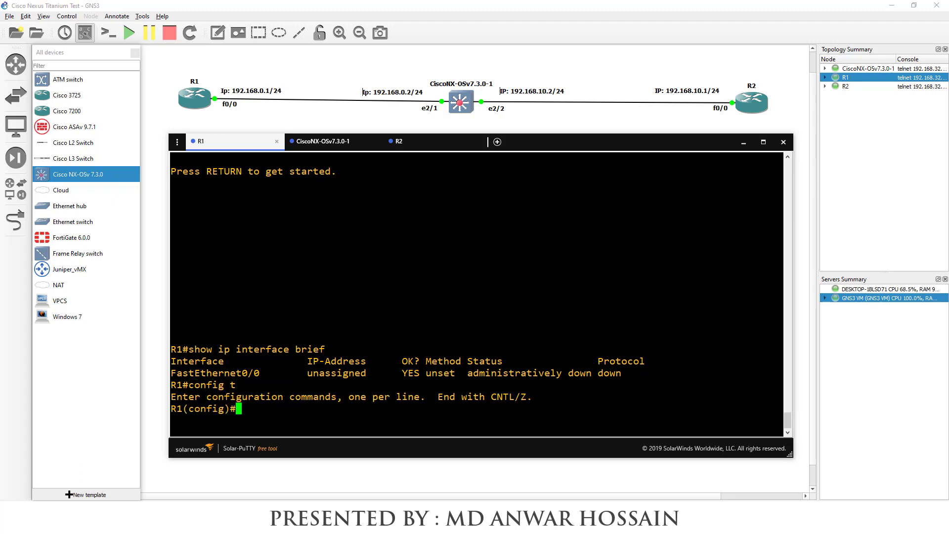
type("interface faset")
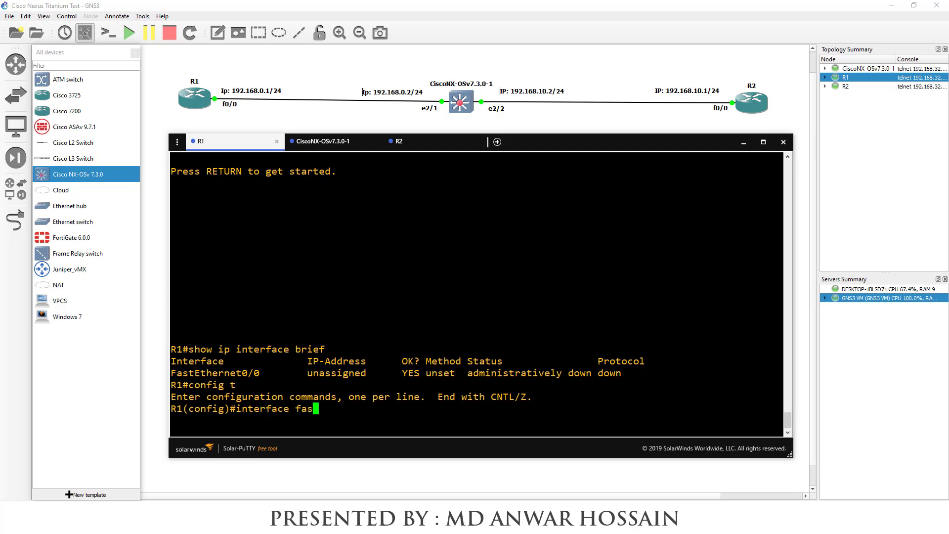
key("Tab")
key("BackSpace")
key("BackSpace")
type("te")
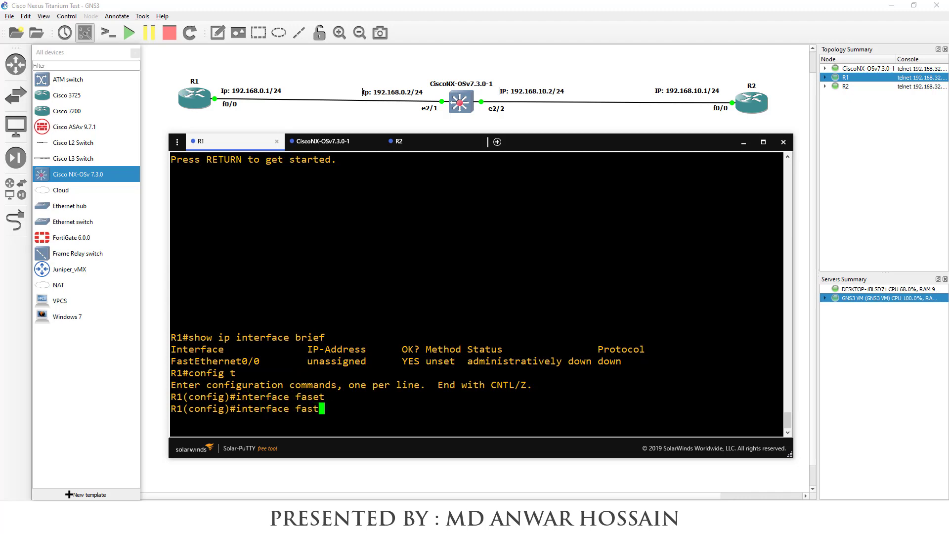
key("Tab")
type("0/0")
key("Return")
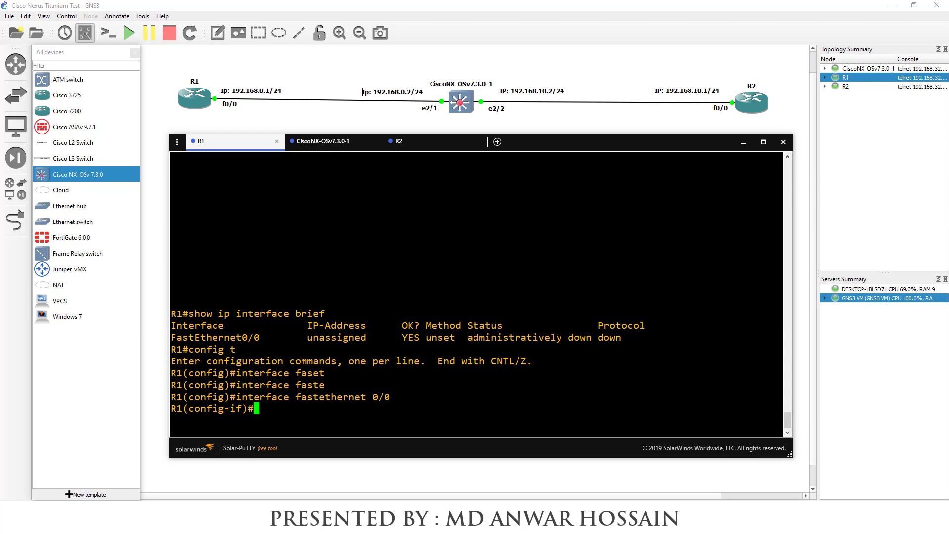
type("ip addre")
key("Tab")
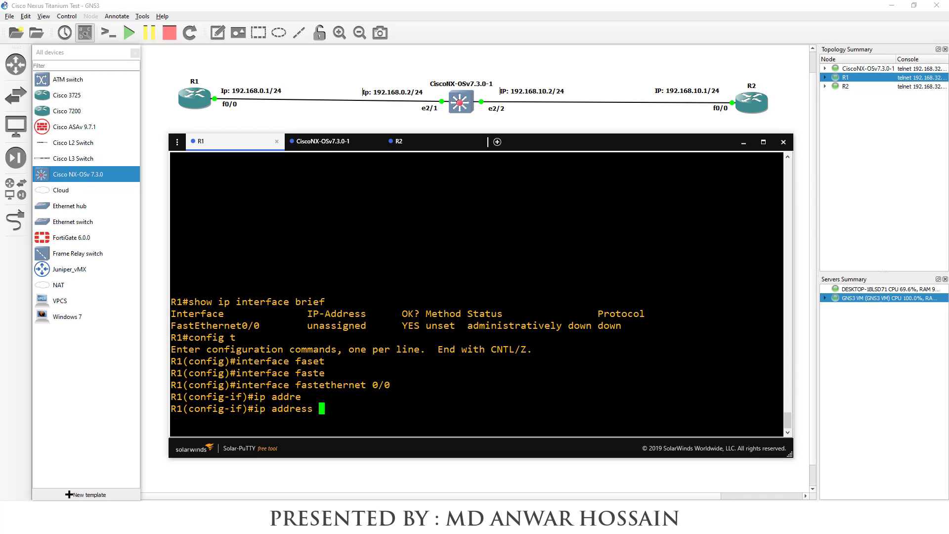
type("192.168.0.1 255.255")
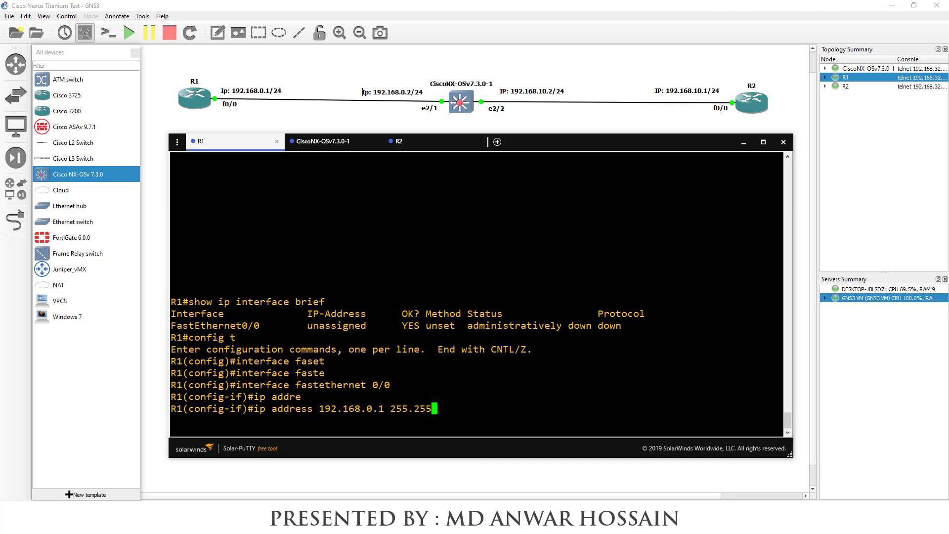
type(".255.0")
key("Return")
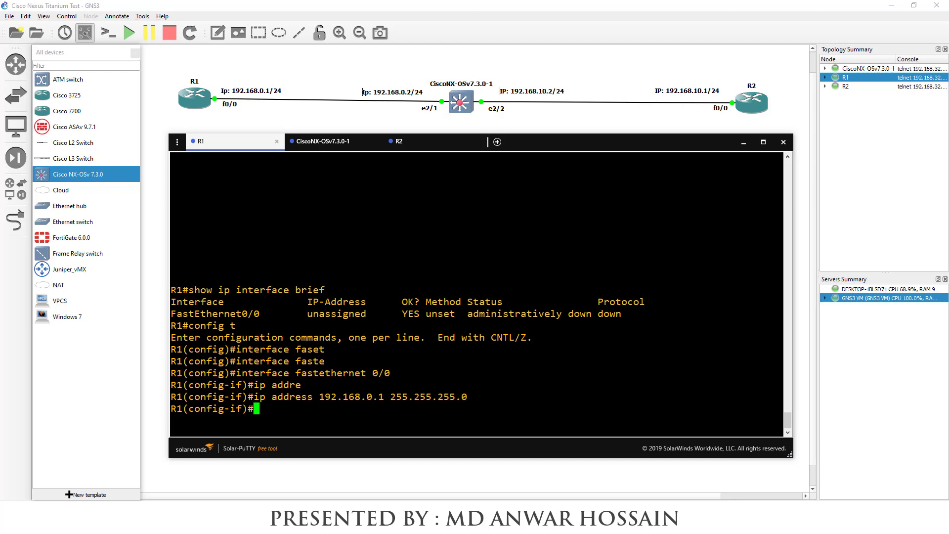
- Bring FastEthernet0/0 up with no shut and save R1's configuration with wr
type("no shut")
key("Return")
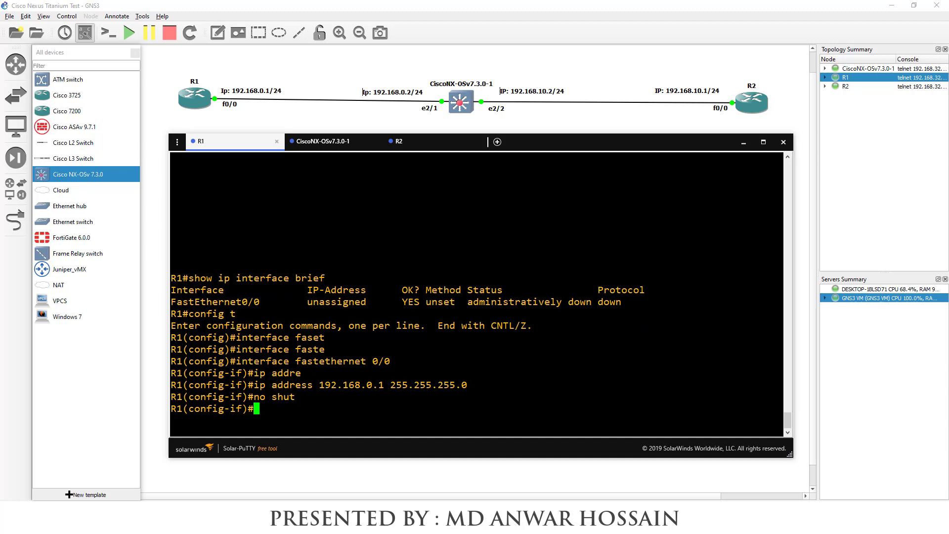
type("end")
key("Return")
type("wr")
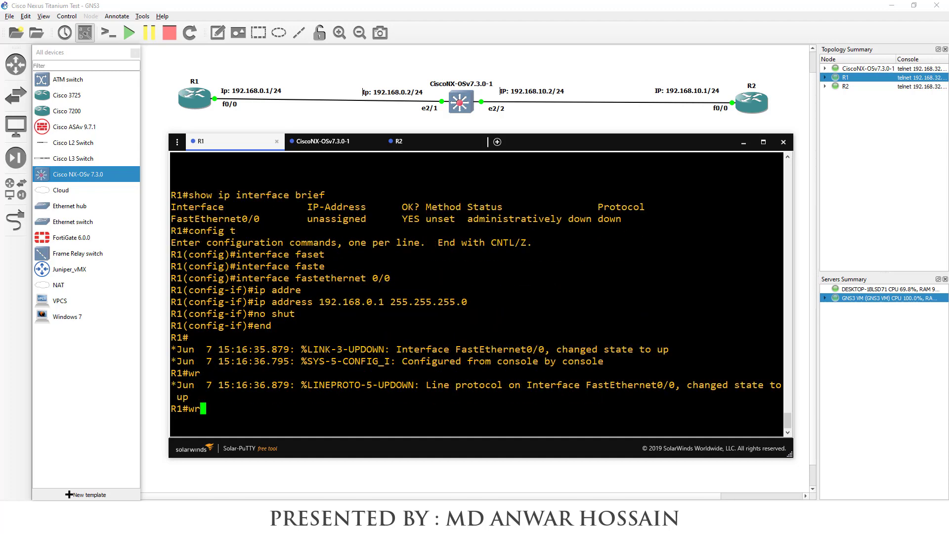
key("BackSpace")
key("BackSpace")
type("wr")
key("Return")
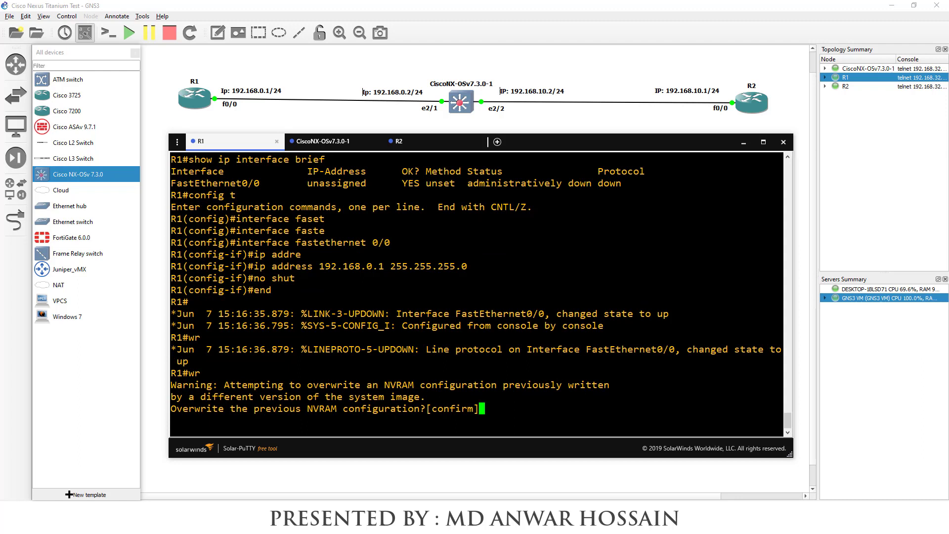
key("Return")
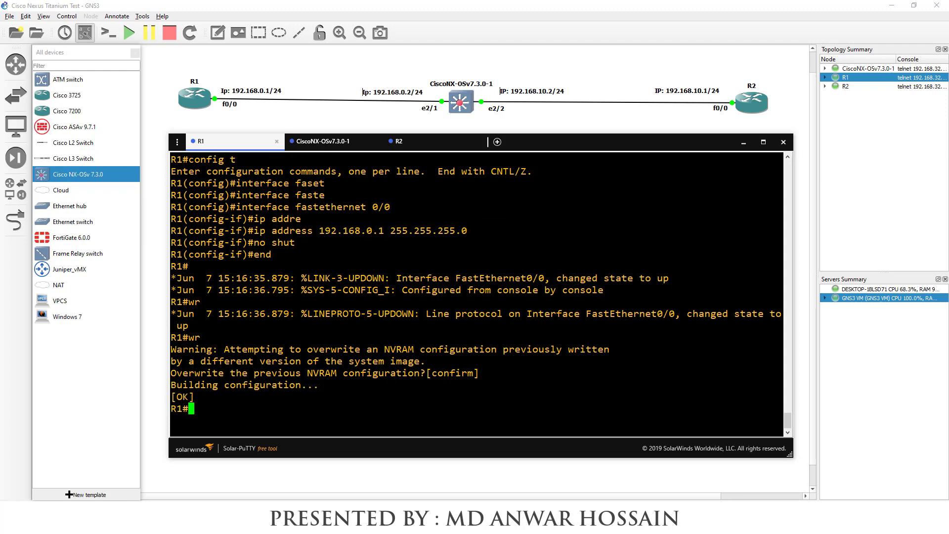
left_click(322, 142)
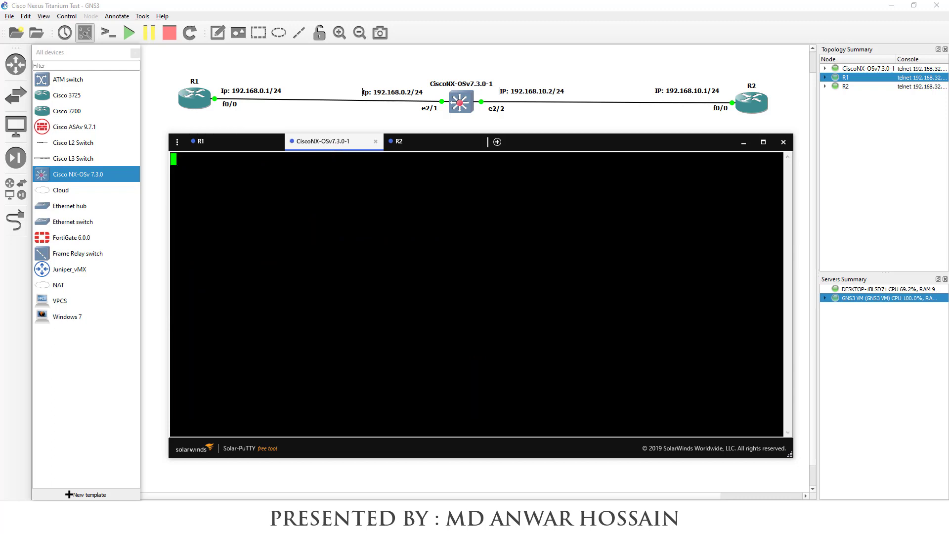
- Log in to the NX-OSv switch console as admin
key("Return")
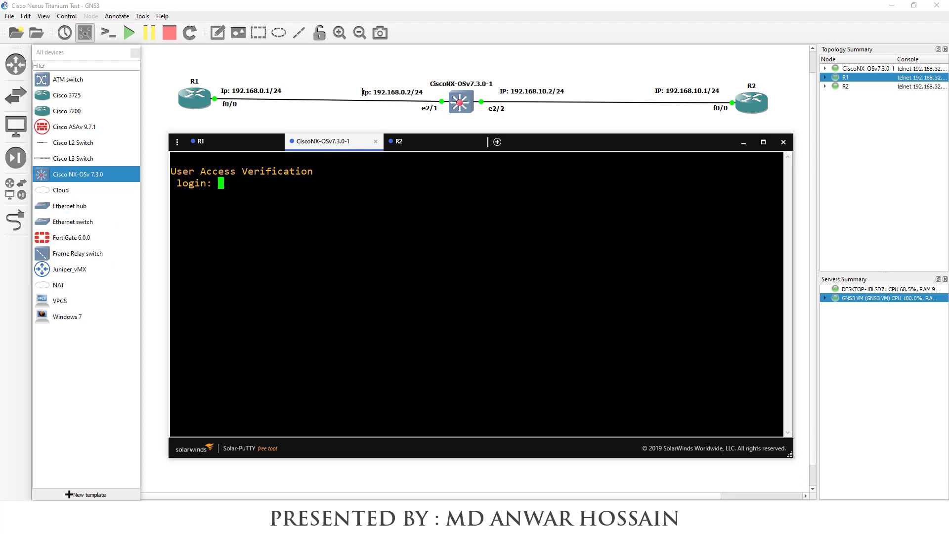
type("admin")
key("Return")
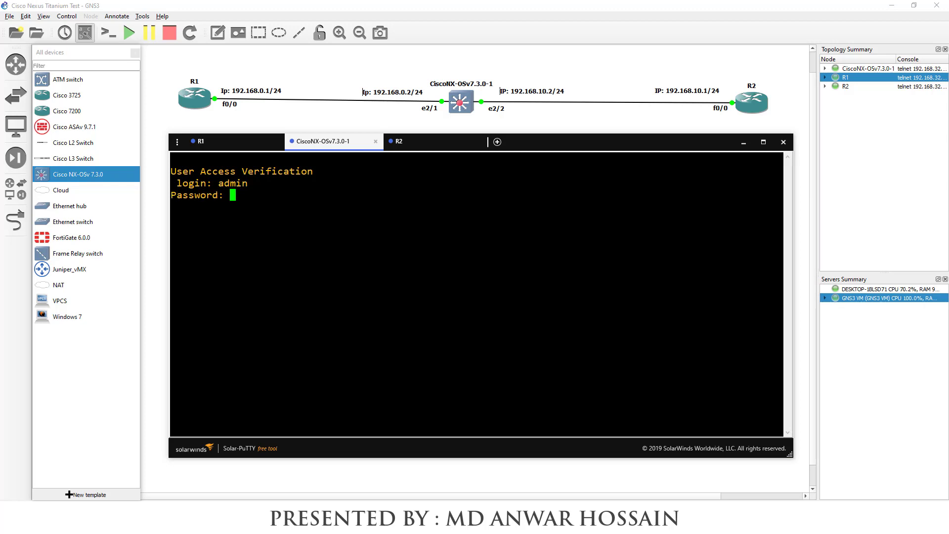
key("Return")
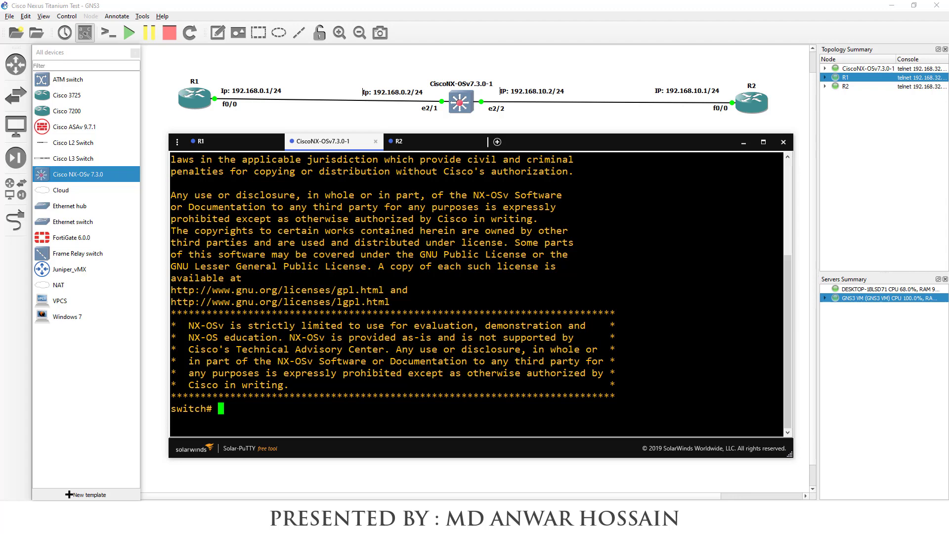
- Give switch interface ethernet 2/1 address 192.168.0.2 255.255.255.0 and enable it
type("config t")
key("Return")
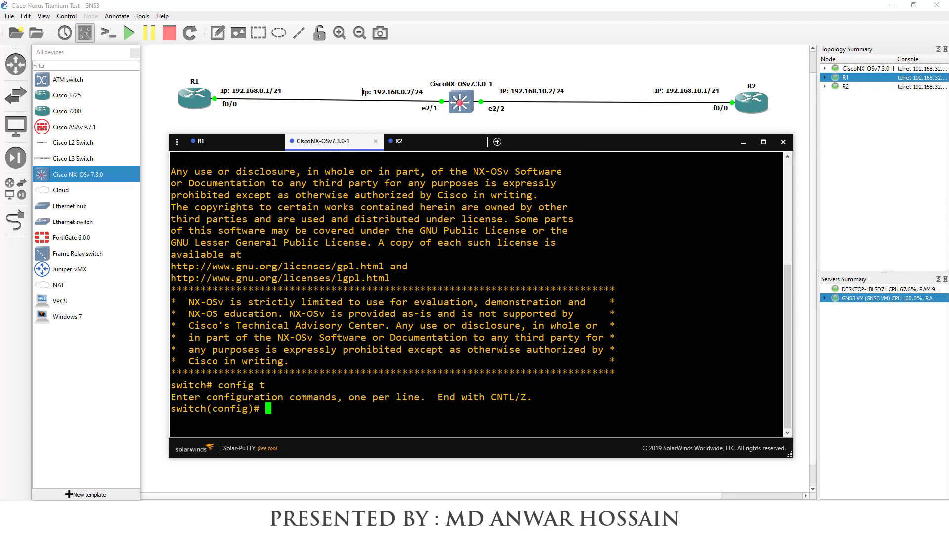
type("interface ethernet ")
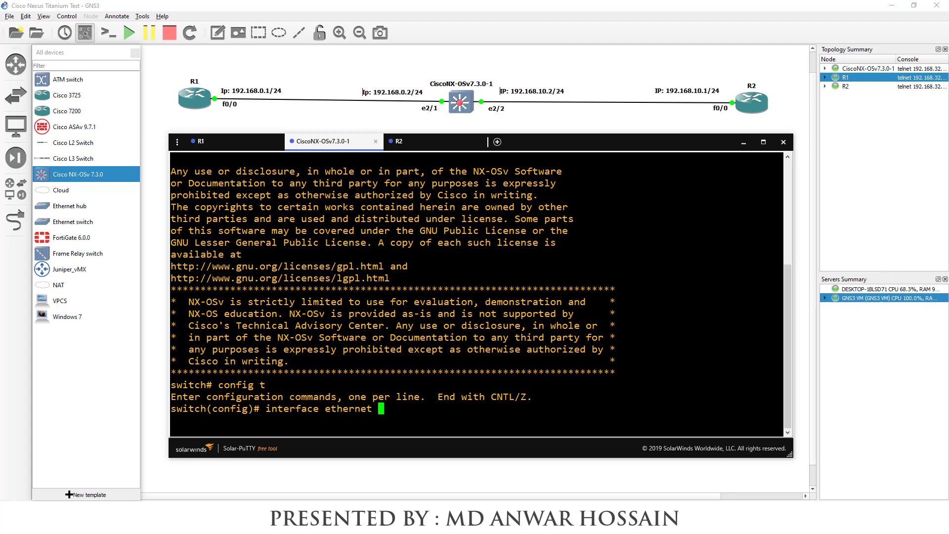
type("2/1")
key("Return")
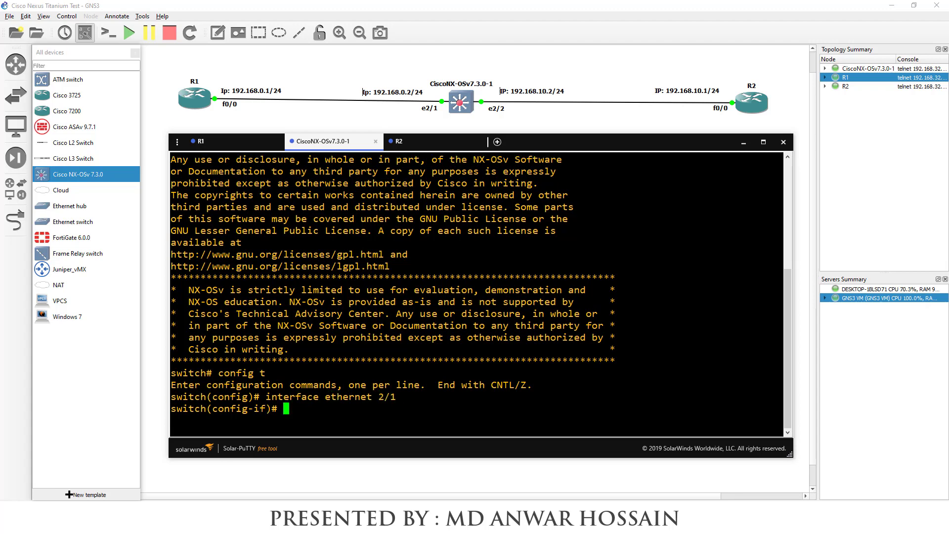
type("ip address 192.168")
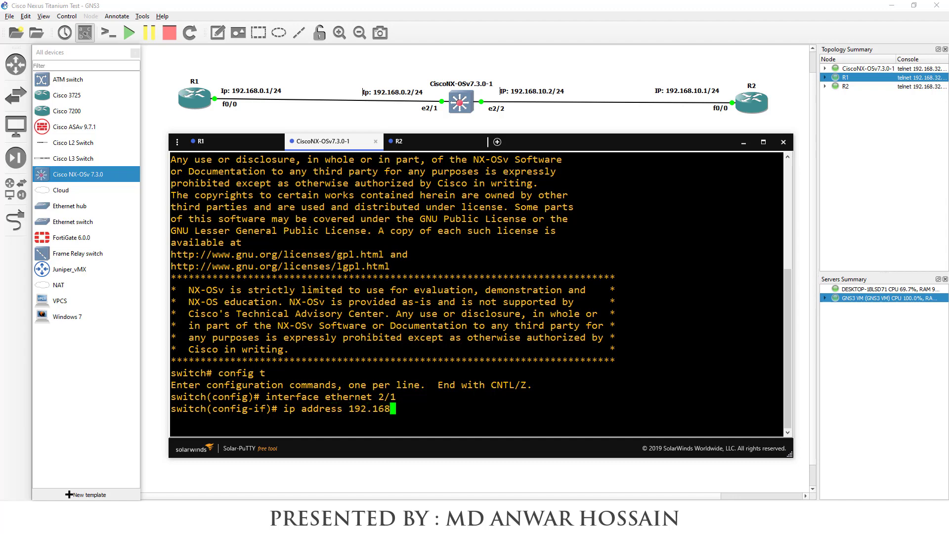
type(".0.2 255.255.2")
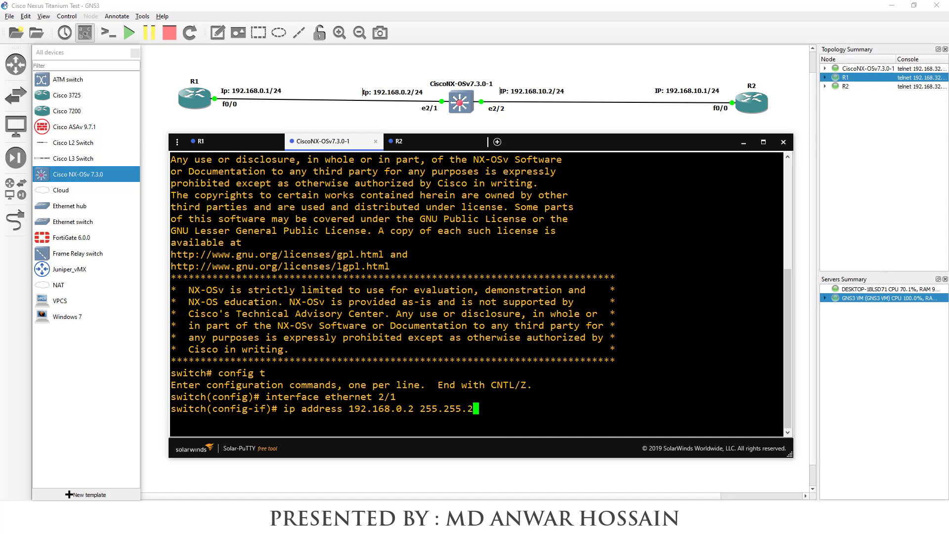
type("55.0")
key("Return")
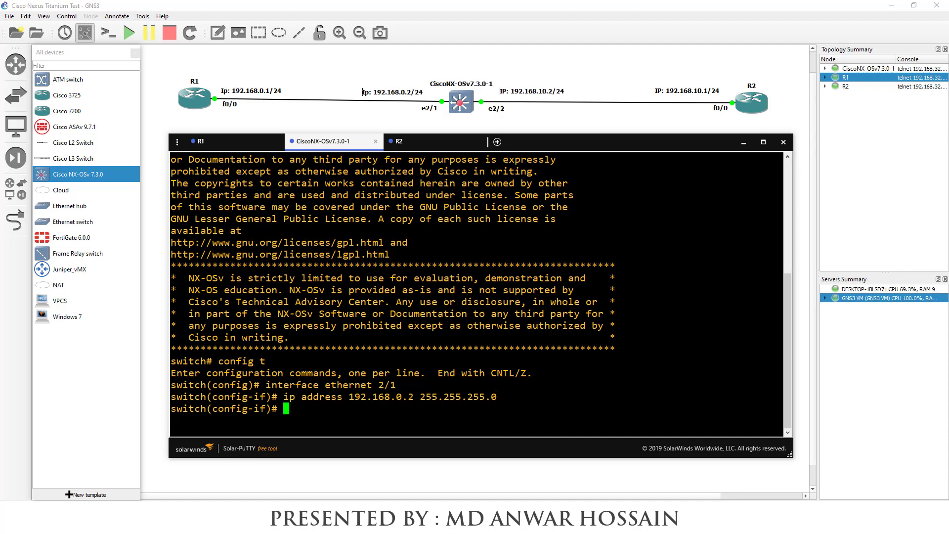
type("no shut")
key("Return")
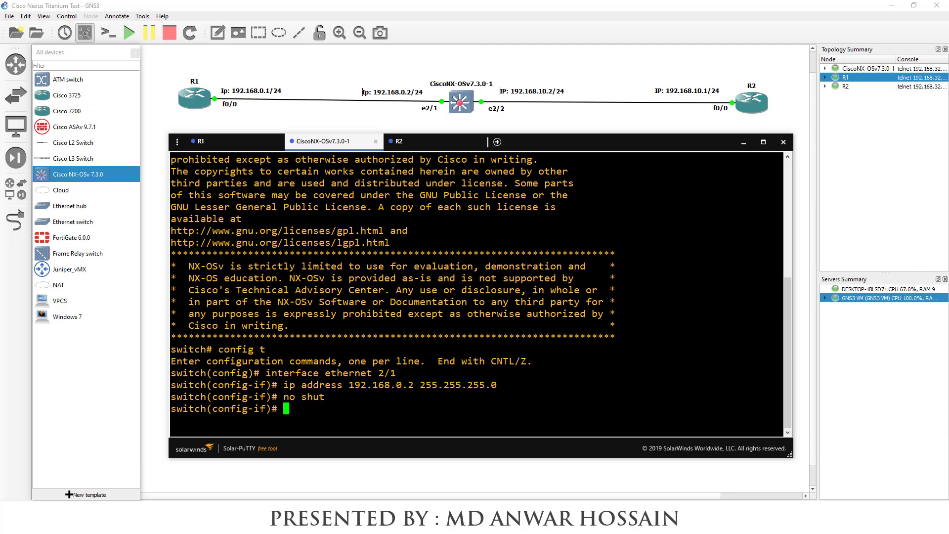
- Give interface ethernet 2/2 address 192.168.10.2 255.255.255.0 and enable it
type("interface e")
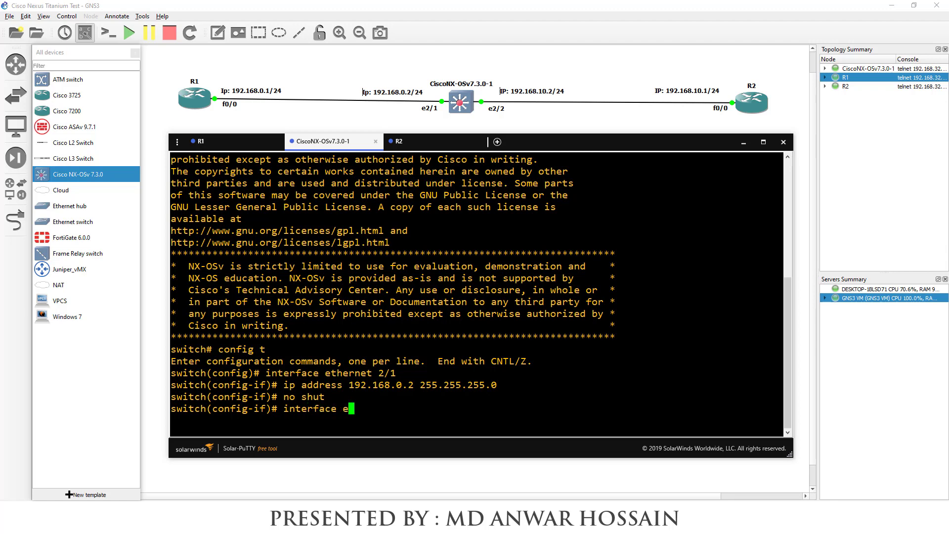
type("thernet 2/2")
key("Return")
type("ip address ")
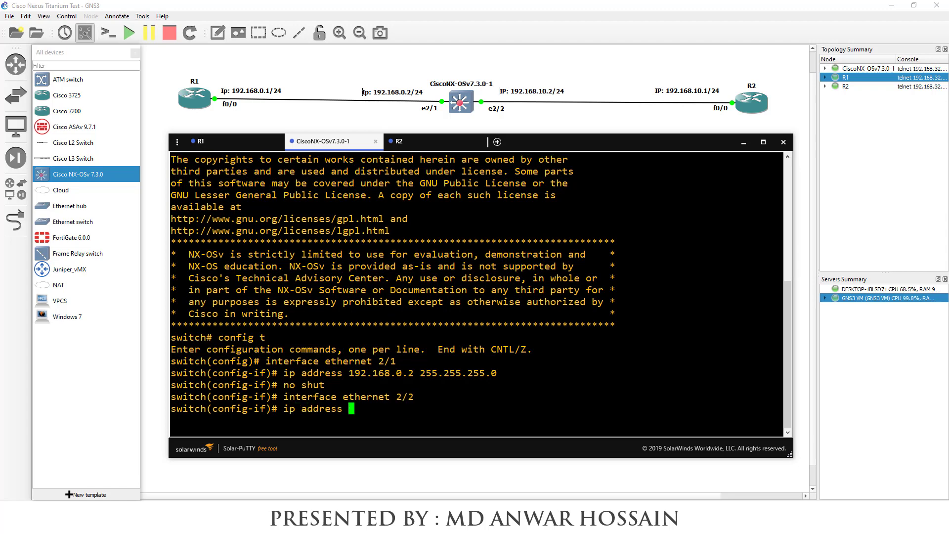
type("192.168.10.2 ")
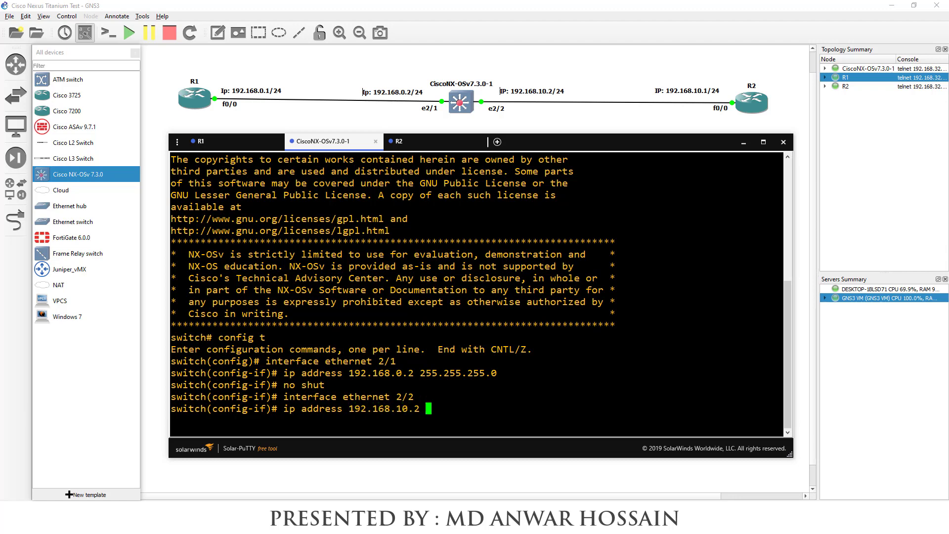
type("255.255.255.0")
key("Return")
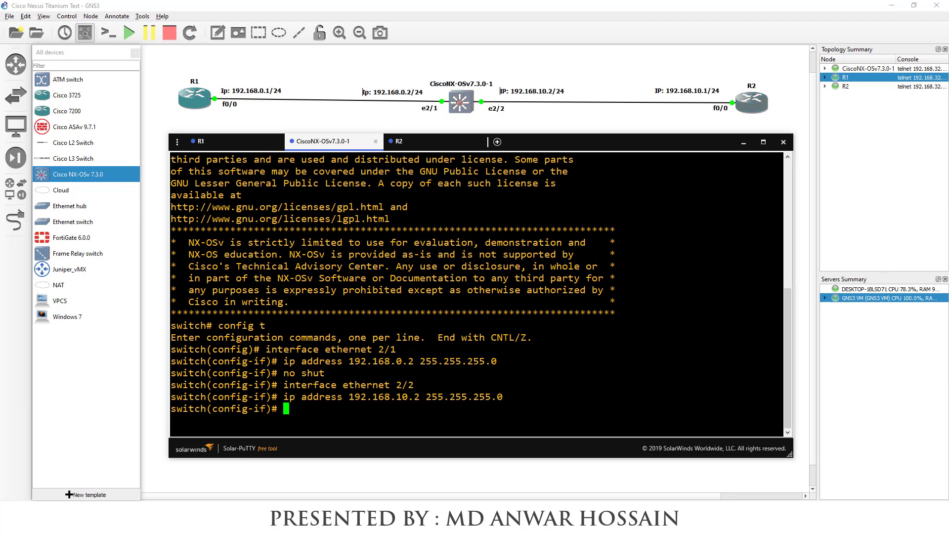
type("no shut")
key("Return")
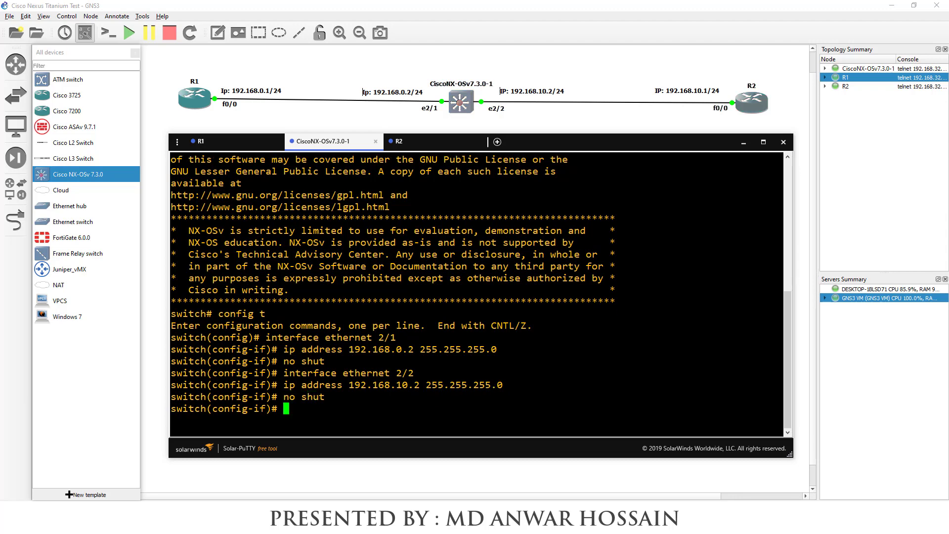
- Save the switch configuration with copy running-config startup-config
type("copy running-config ")
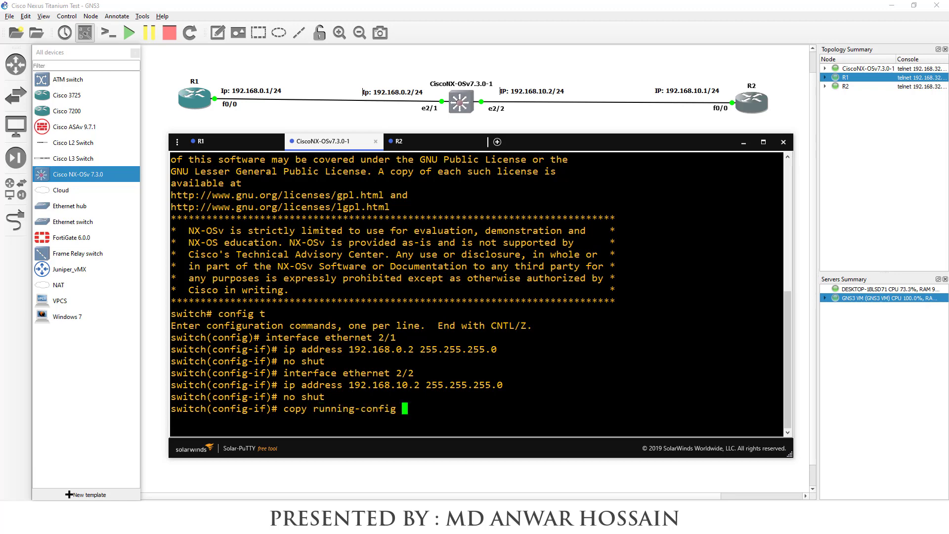
type("startup-config")
key("Return")
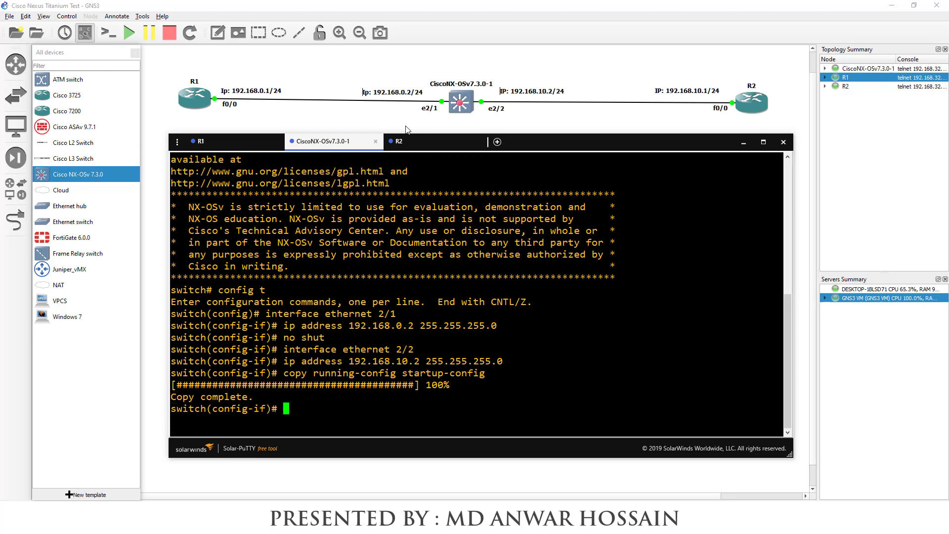
left_click(397, 141)
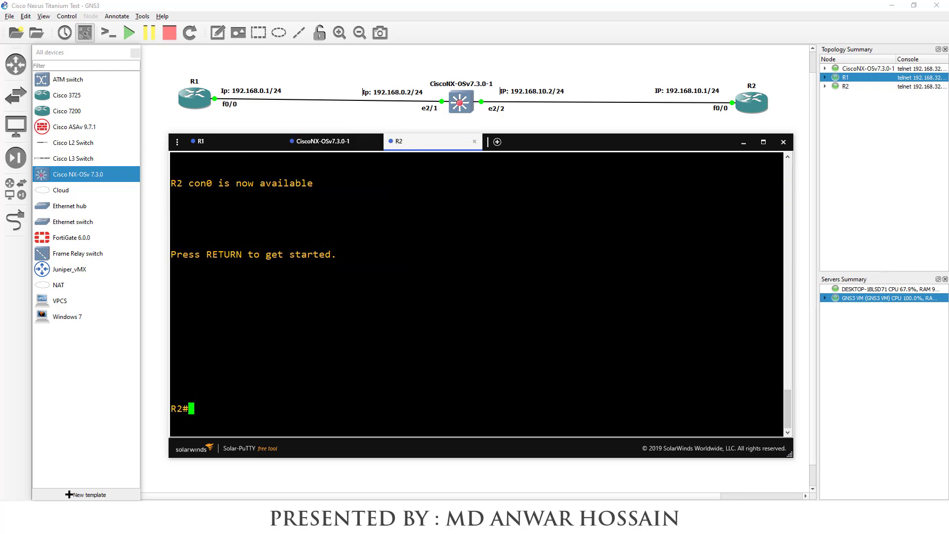
- Assign 192.168.10.1 255.255.255.0 to R2's fastEthernet 0/0
type("config t")
key("Return")
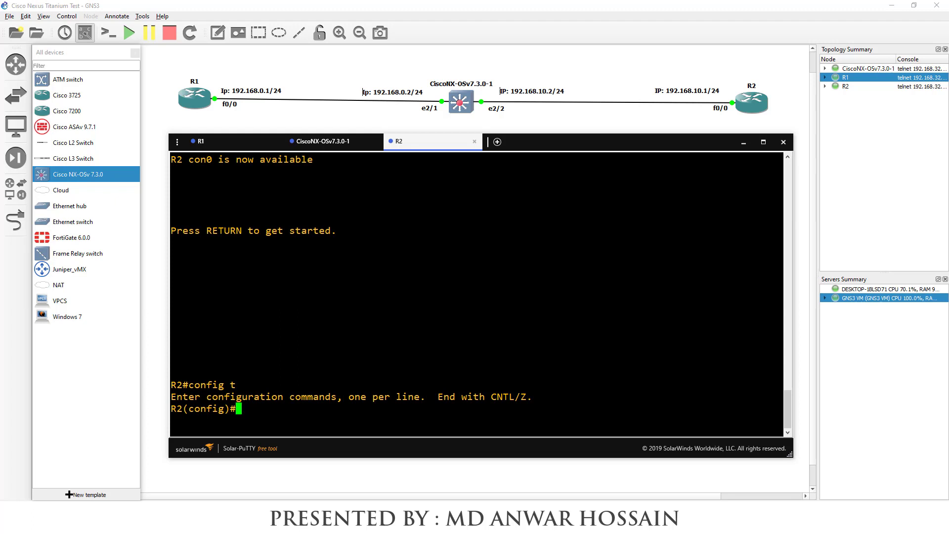
type("inter")
key("Tab")
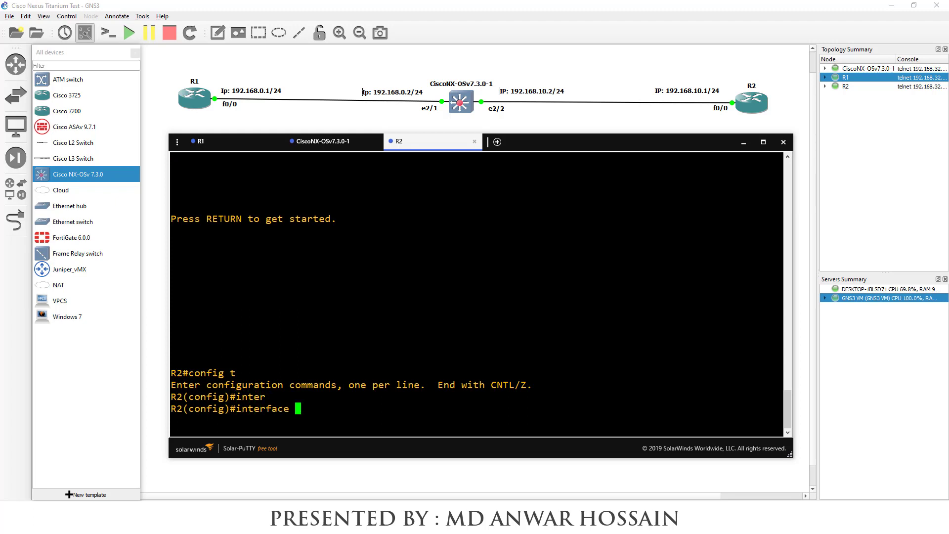
type("fas")
key("Tab")
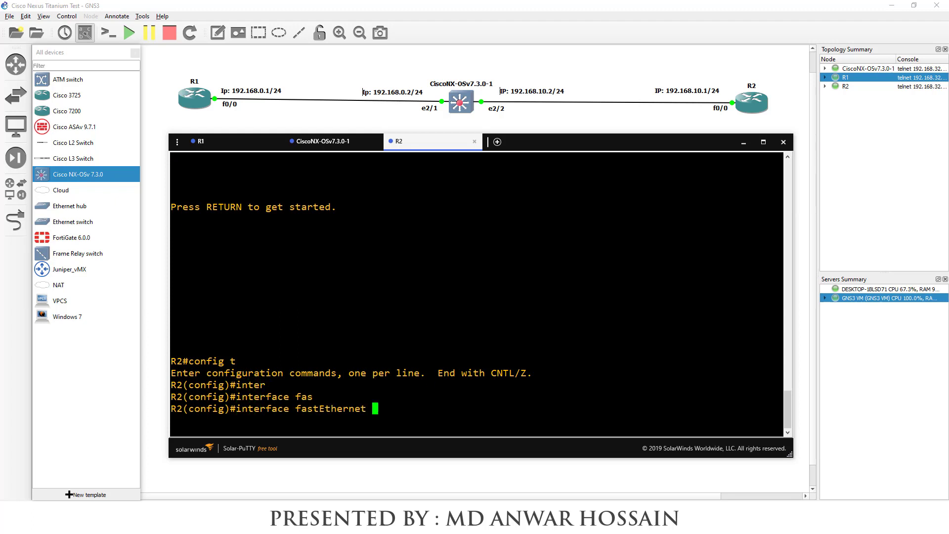
type("0/0")
key("Return")
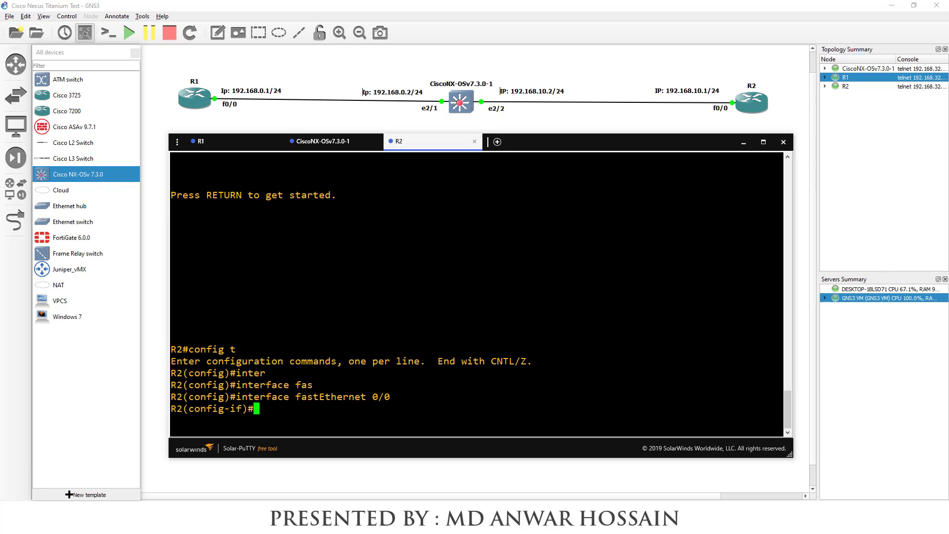
type("ip add")
key("Tab")
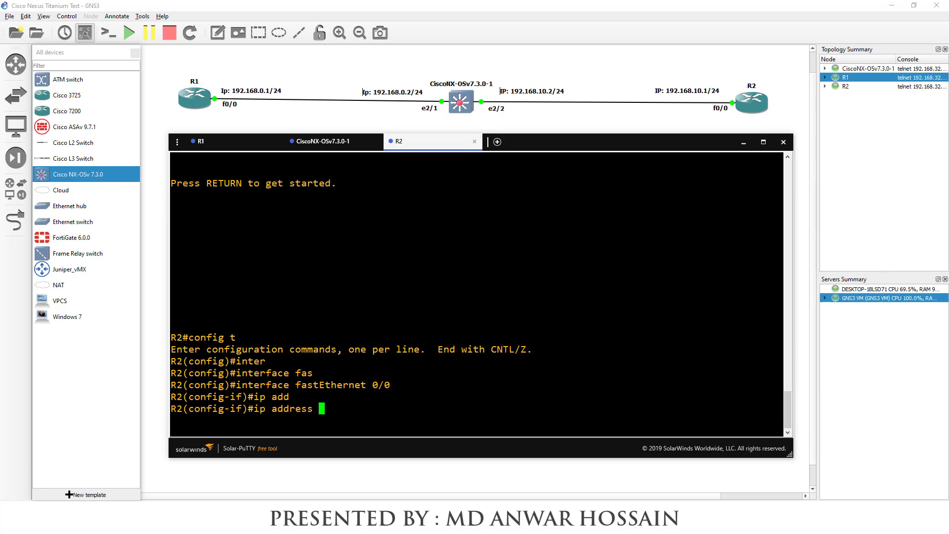
type("192.168.10.1")
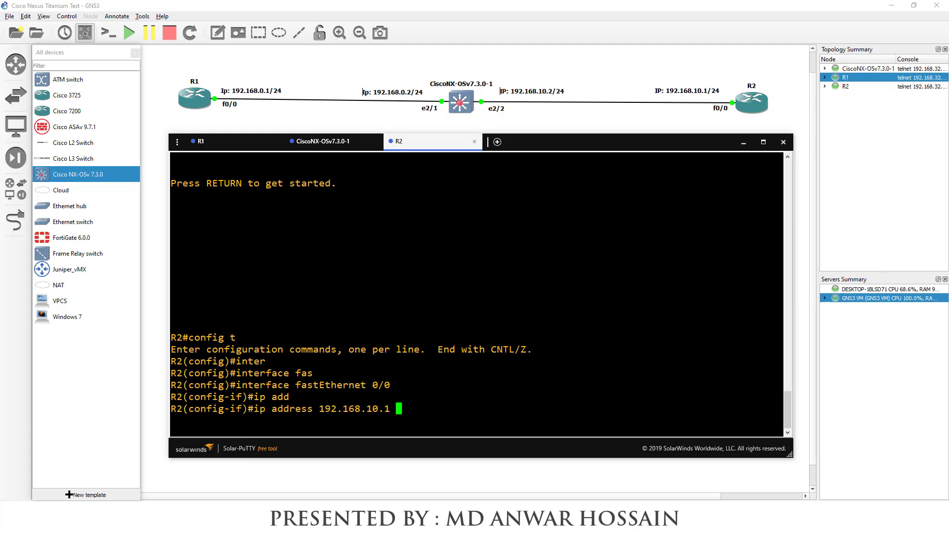
type(" 255.255.255.0")
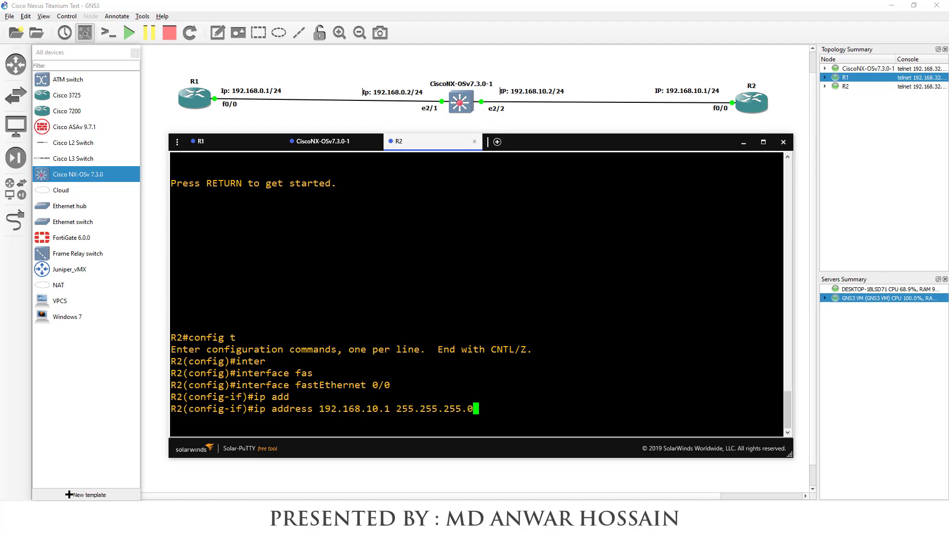
key("Return")
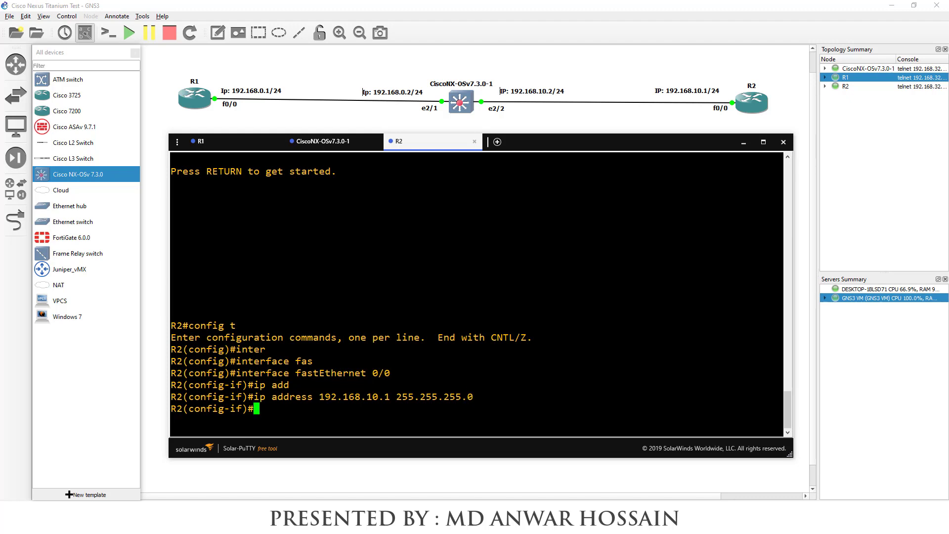
- Enable R2's fastEthernet 0/0 and save the configuration with wr
type("no shut")
key("Return")
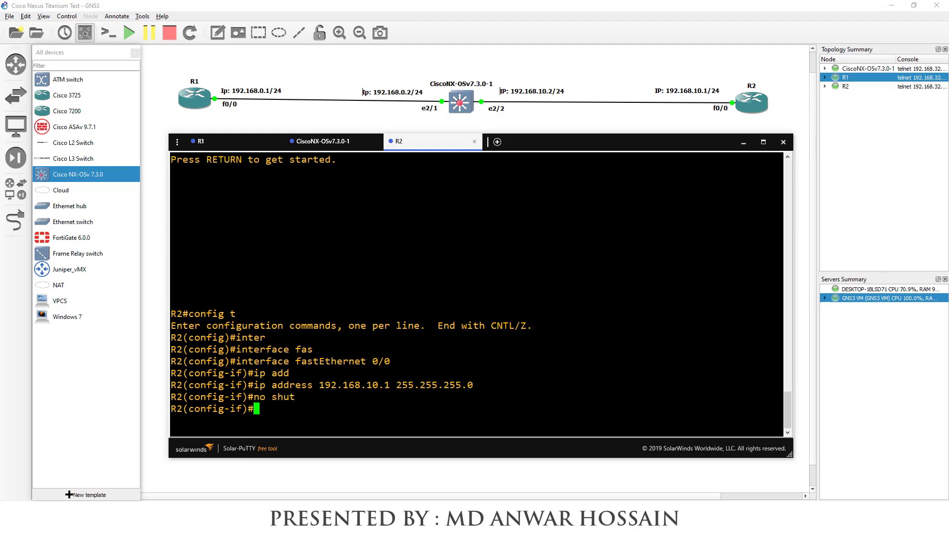
type("end")
key("Return")
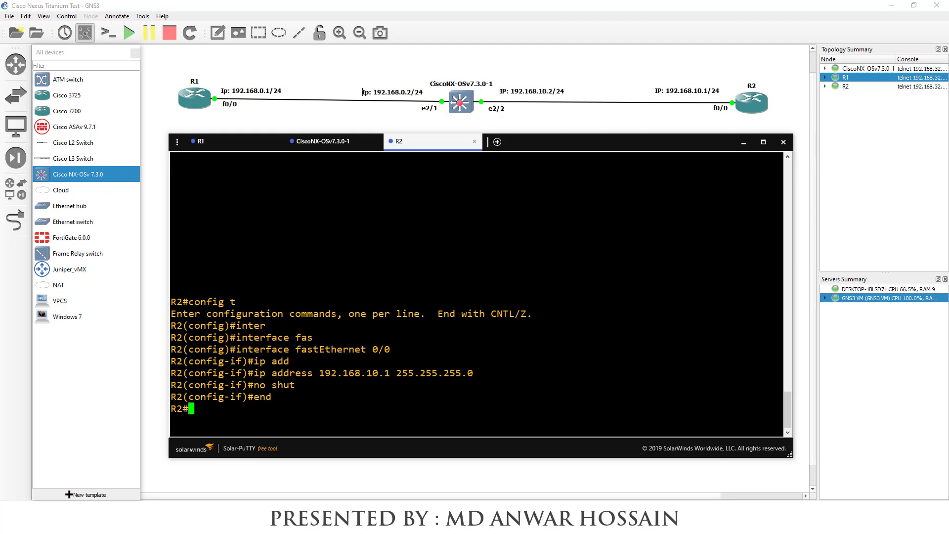
type("wr")
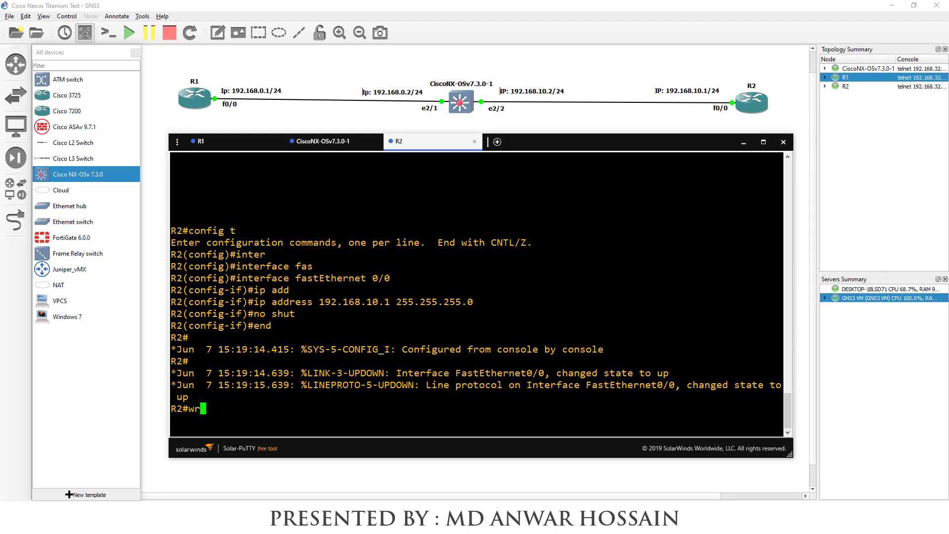
key("Return")
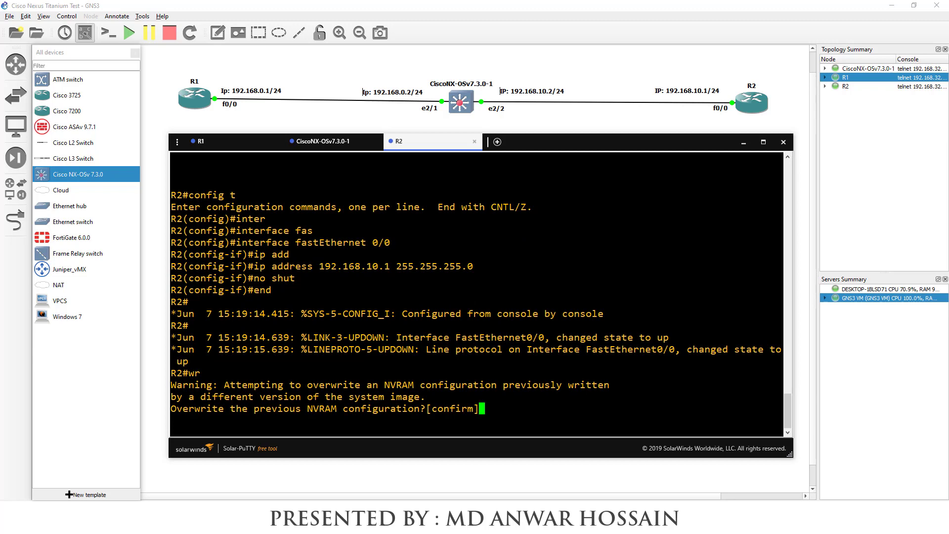
left_click(322, 141)
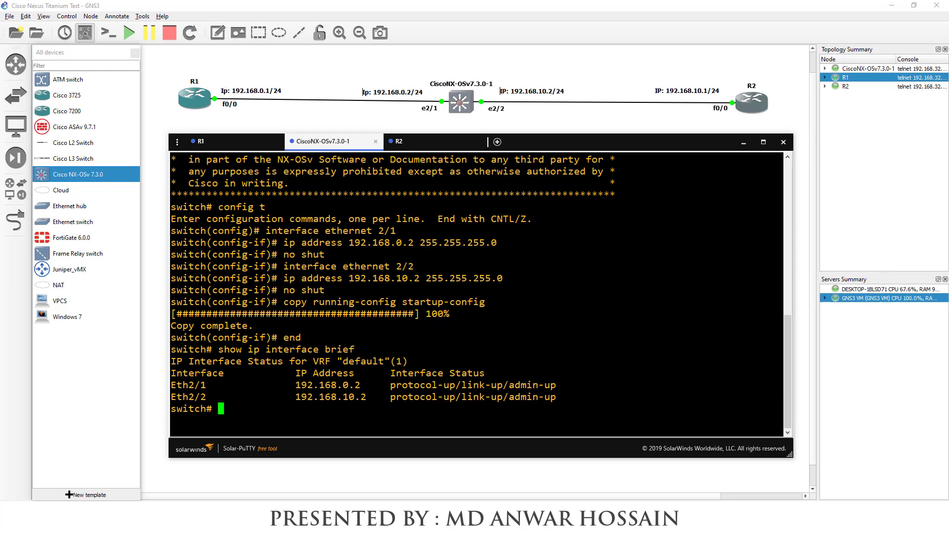
- Ping R2 at 192.168.10.1 from the NX-OSv switch
left_click(428, 141)
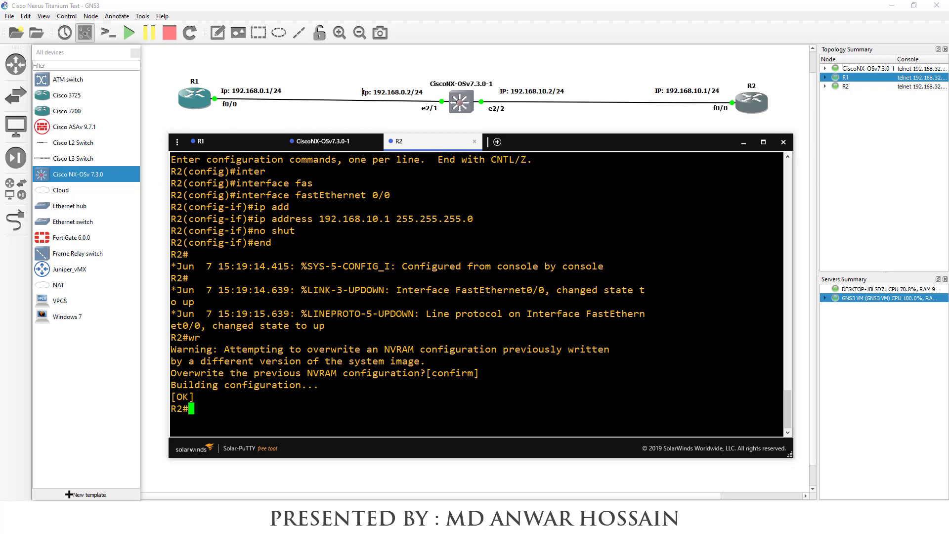
left_click(341, 142)
type("ping 192.168")
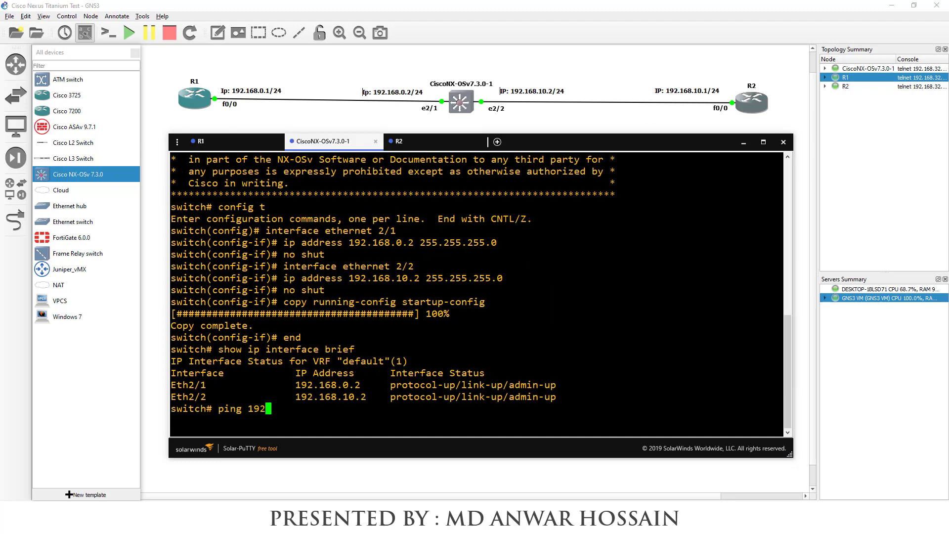
type(".10.1")
key("Return")
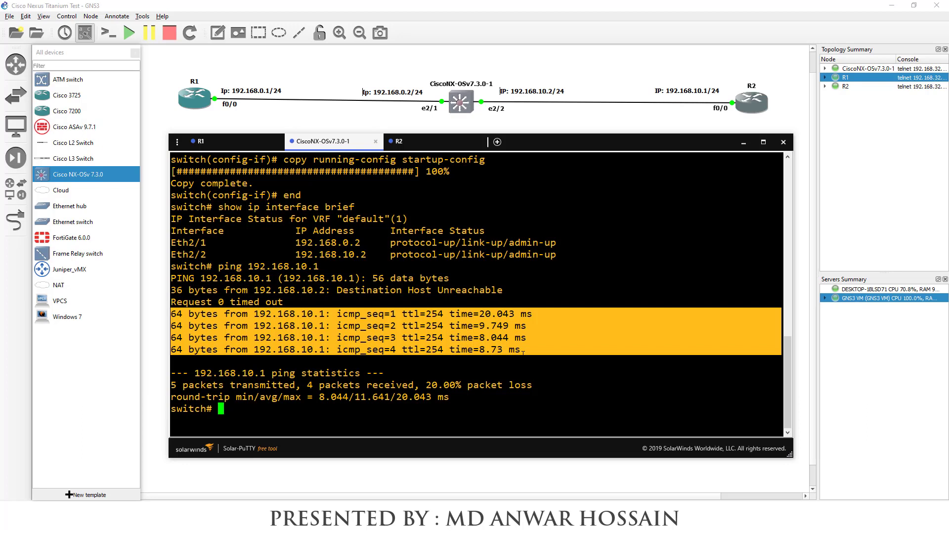
- Ping R1 at 192.168.0.1 from the switch and highlight the four successful replies
type("ping 192.168.")
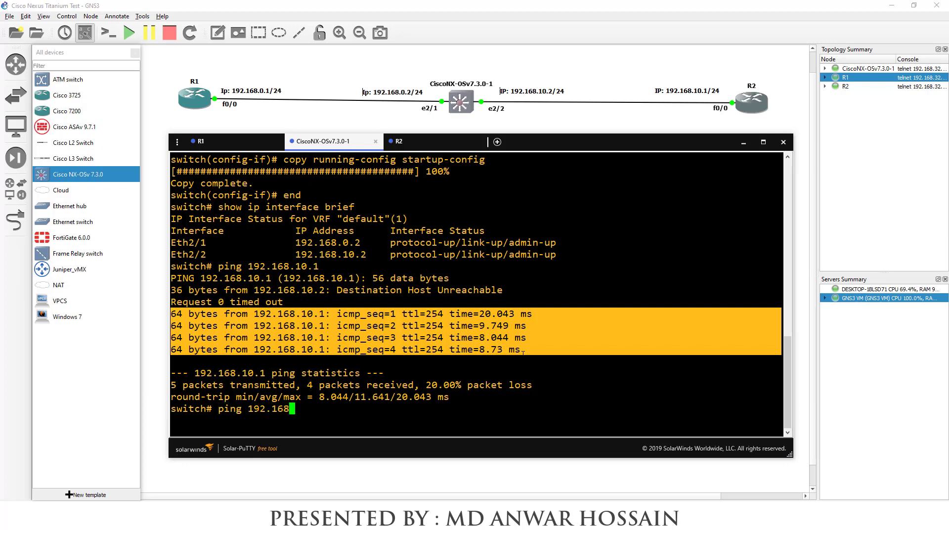
type("0.1")
key("Return")
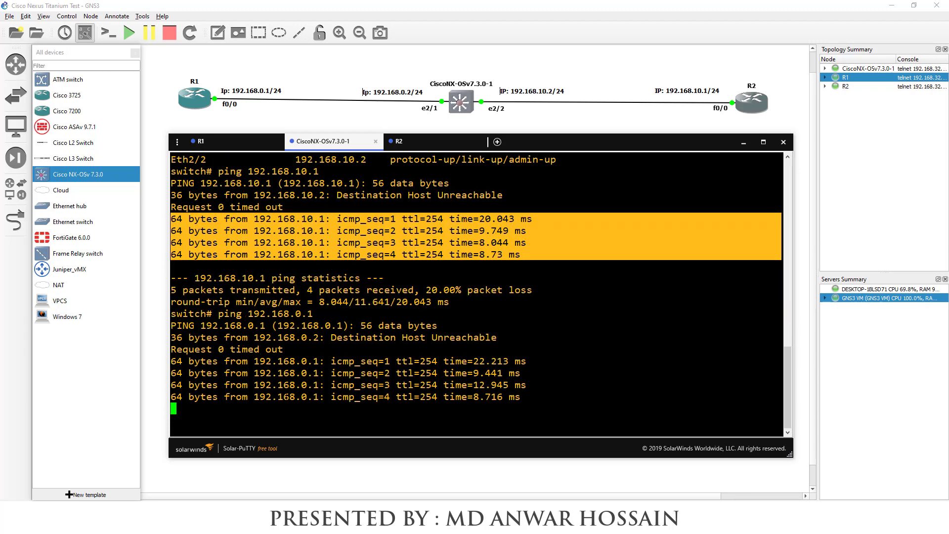
left_click_drag(171, 316, 523, 348)
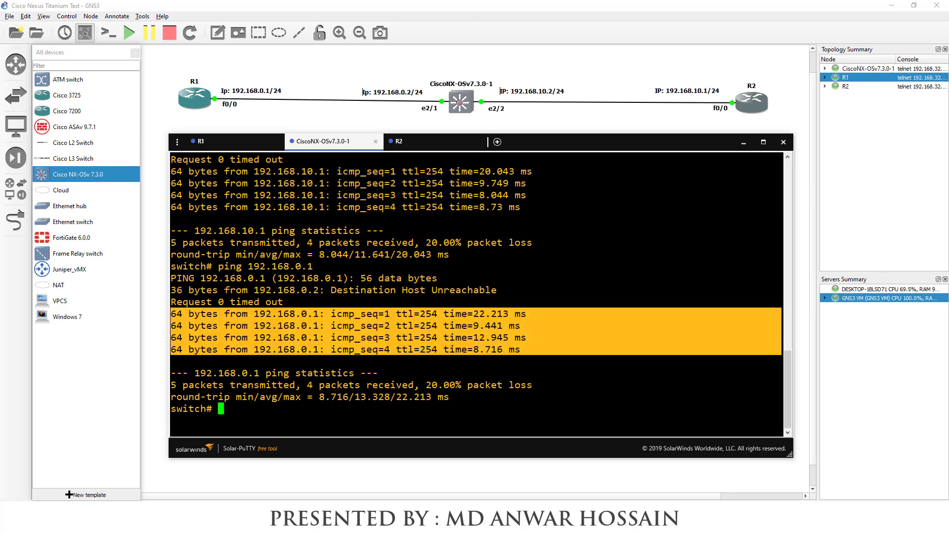
- Ping 192.168.10.1 from R1, which fails with 0/5 replies
left_click(217, 142)
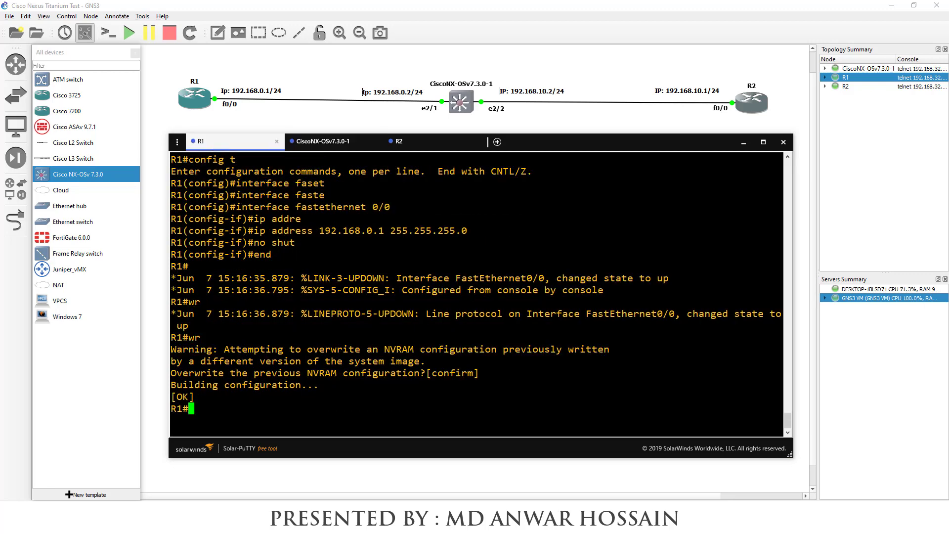
type("ping 192.168.10.1")
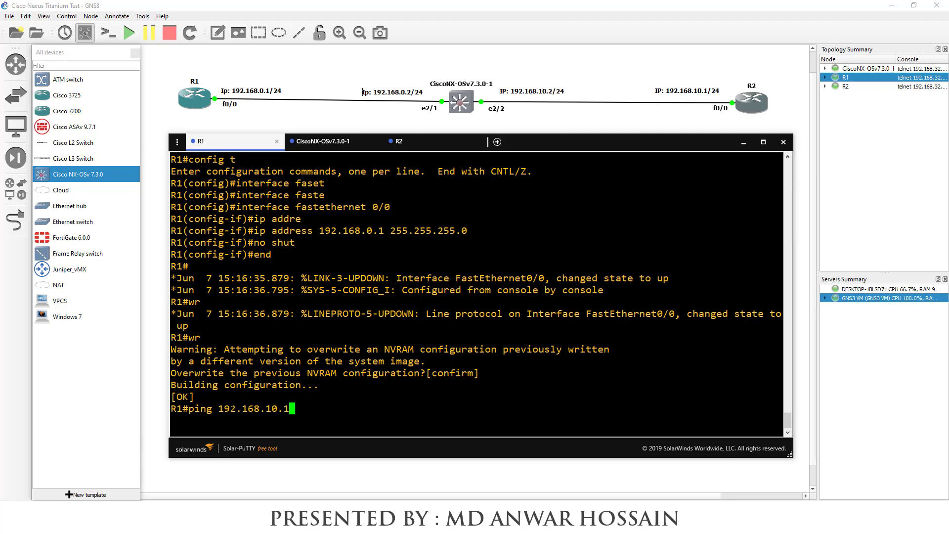
key("Return")
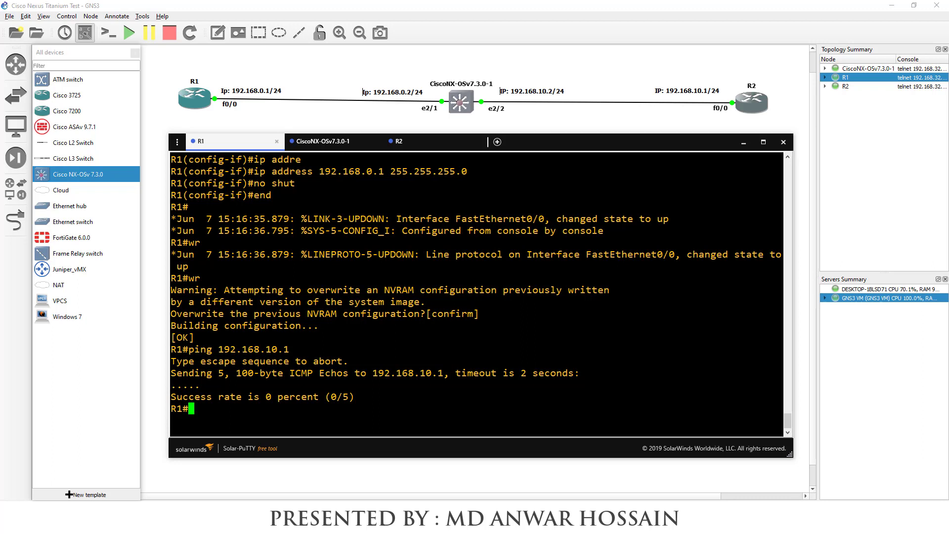
type("config")
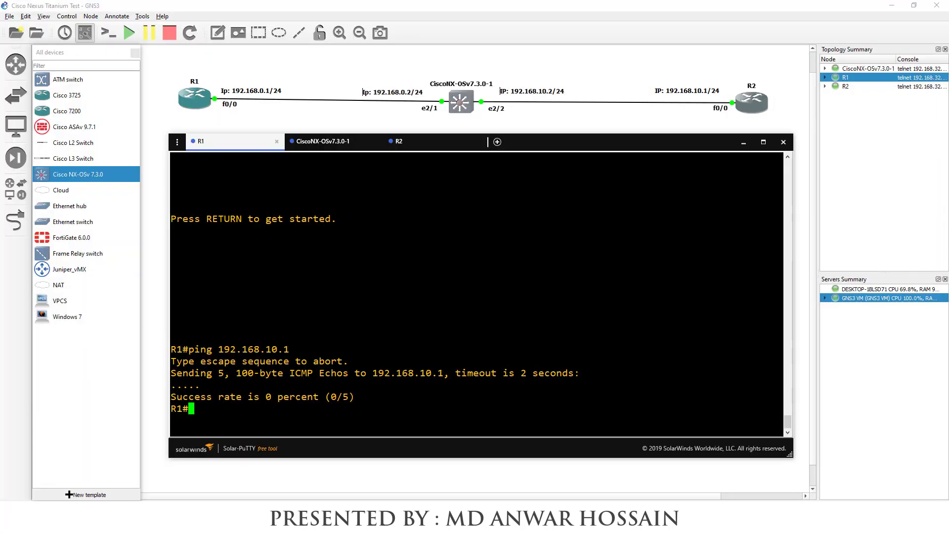
- Add a static route on R1: ip route 192.168.10.0 255.255.255.0 192.168.0.2
type("config t")
key("Return")
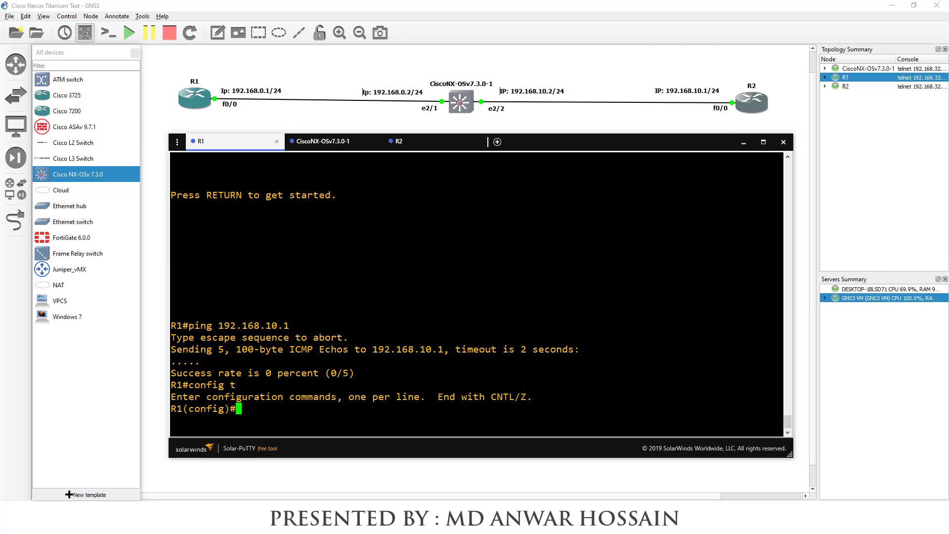
type("ip route")
key("BackSpace")
key("BackSpace")
key("BackSpace")
key("BackSpace")
key("BackSpace")
key("BackSpace")
type("route 192.")
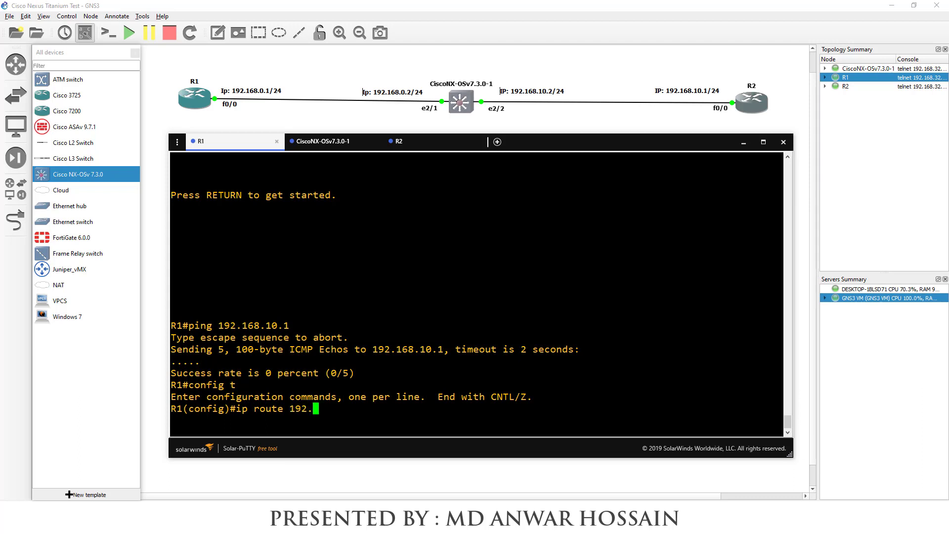
type("168.10.0 255.")
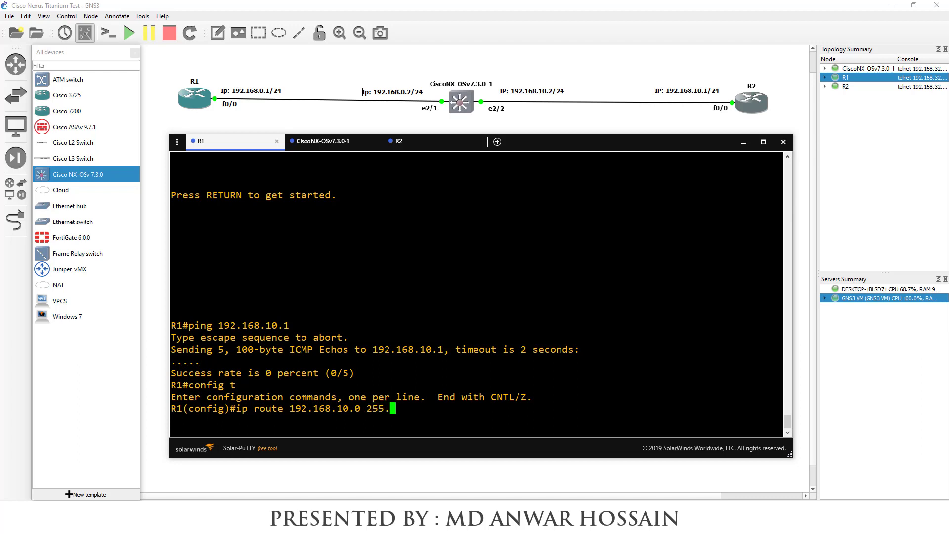
type("255.255.0 192.168")
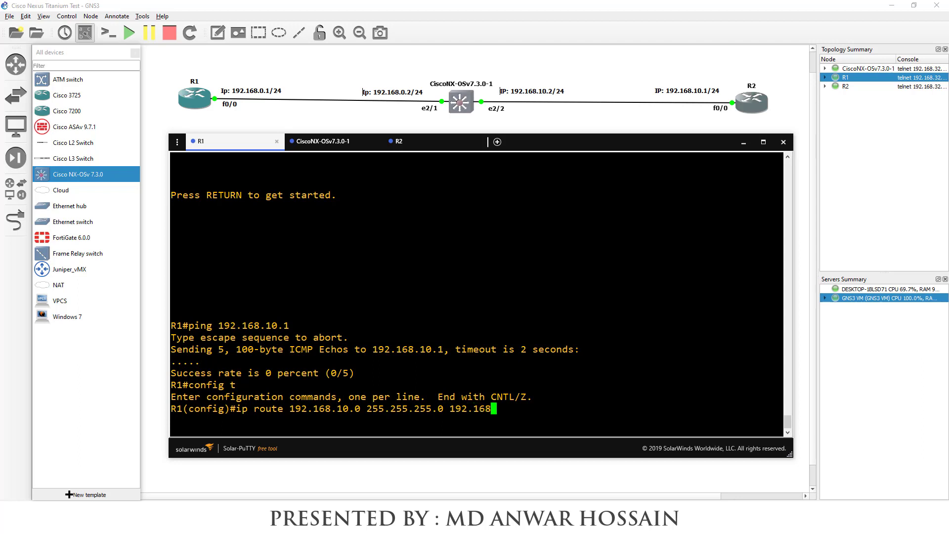
type(".0.2")
key("Return")
- Exit configuration mode and save R1's configuration with wr
type("end")
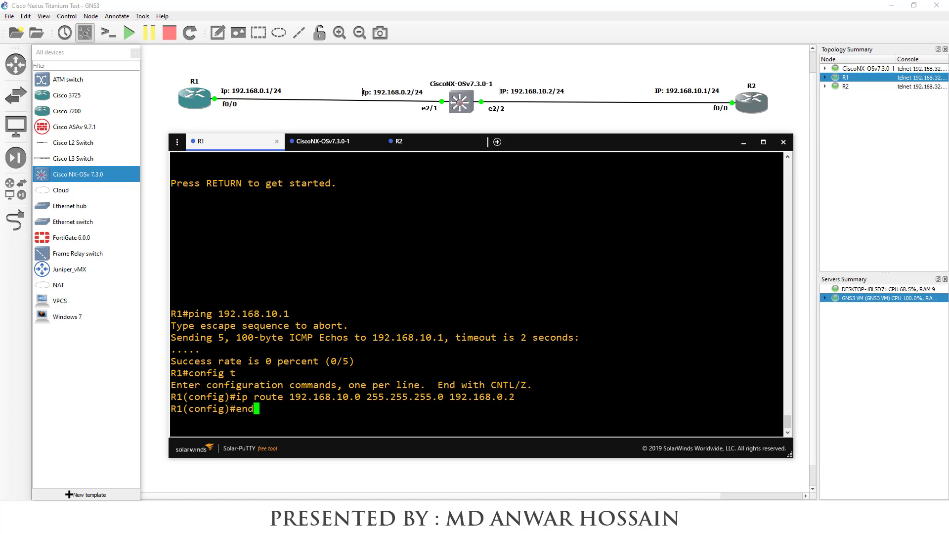
key("Return")
type("wr")
key("Return")
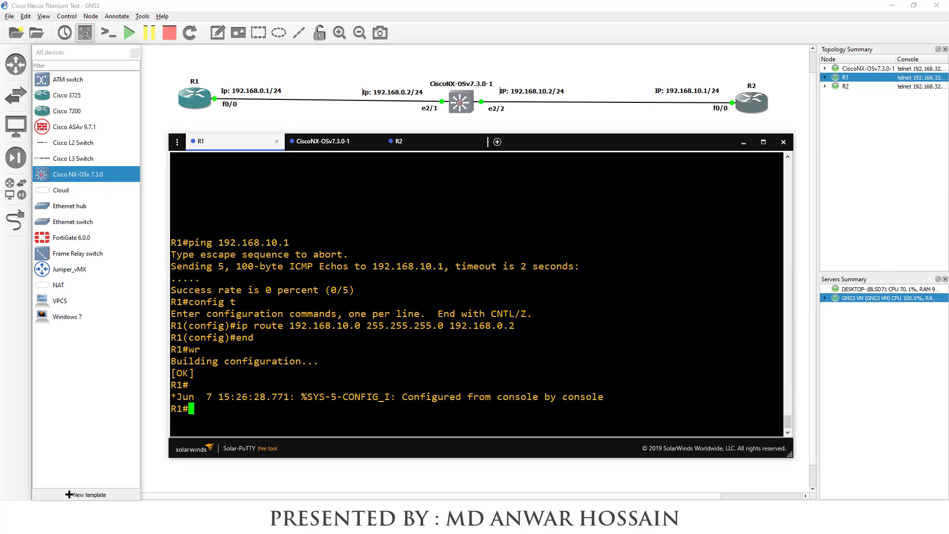
left_click(425, 142)
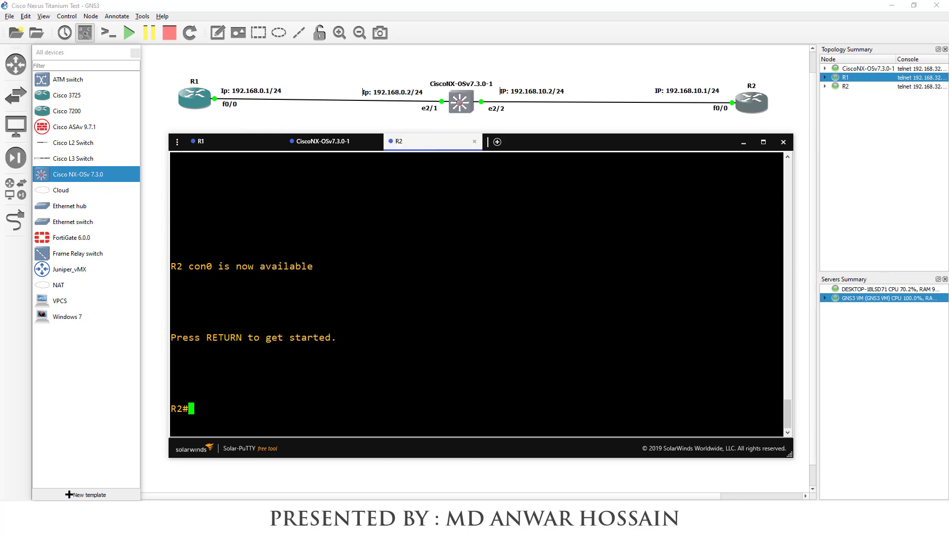
- Add and save the static route 192.168.0.0 255.255.255.0 via 192.168.10.2 on R2
type("config t")
key("Return")
type("ip route ")
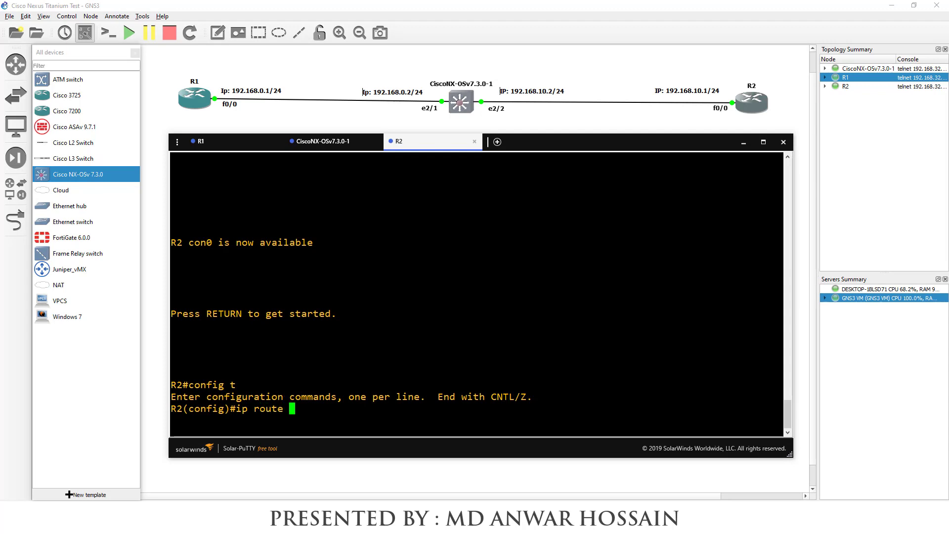
type("192.168.0.0 ")
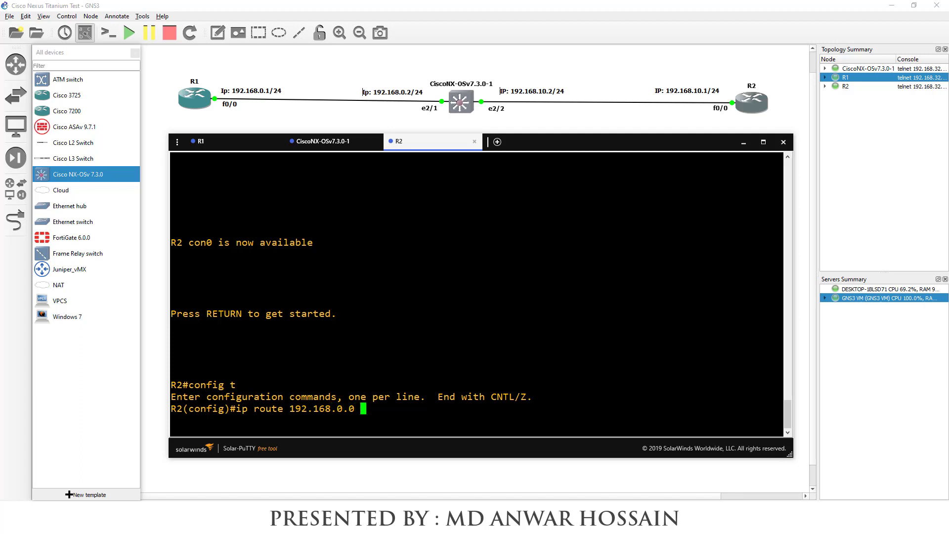
type("255.255.255")
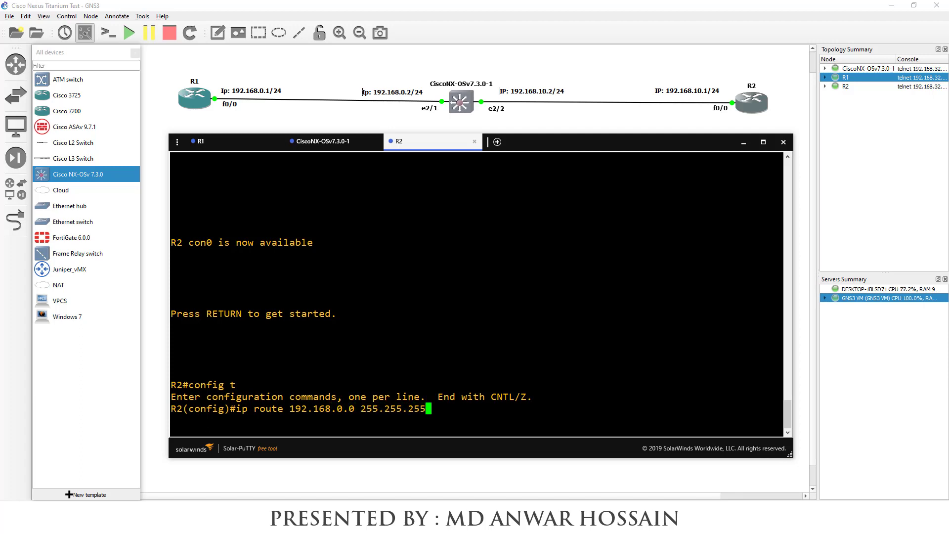
type(".0 192.168.10.2")
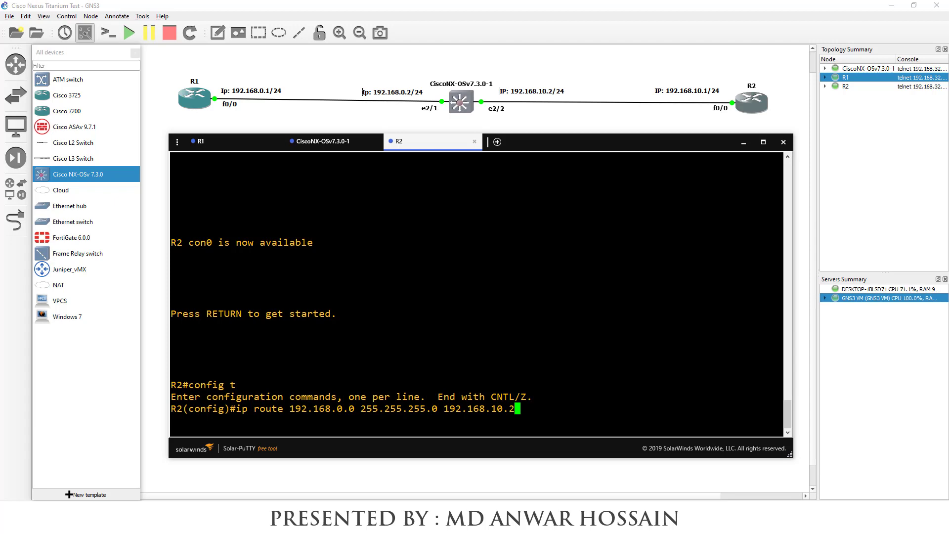
key("Return")
type("end")
key("Return")
type("wr")
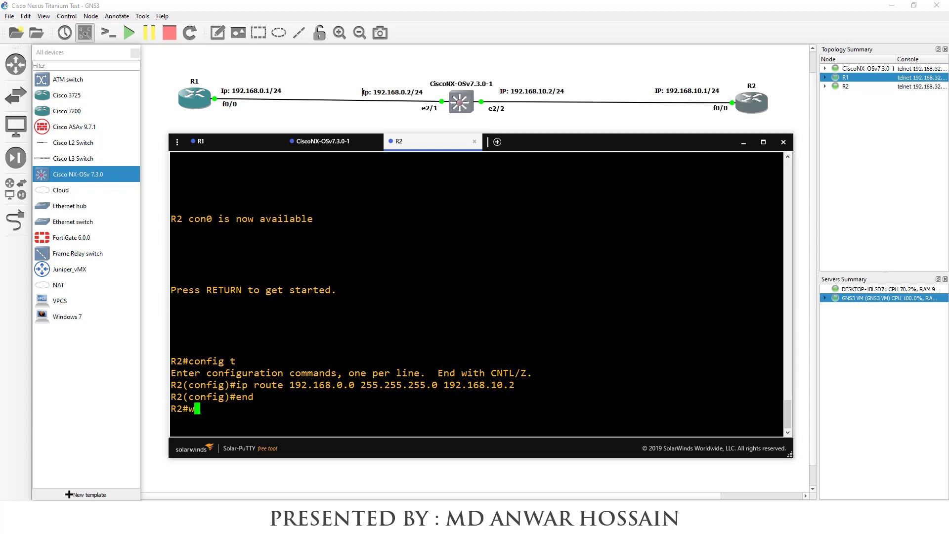
key("Return")
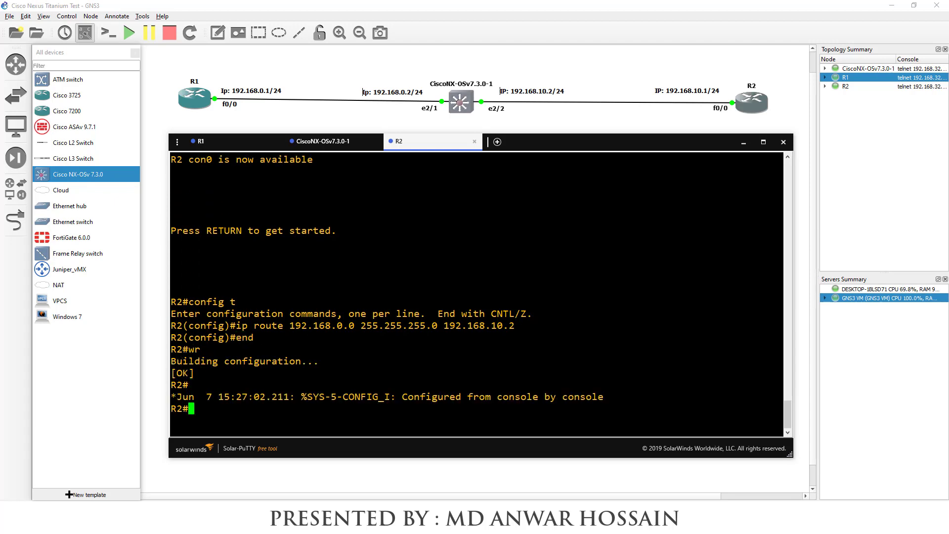
- Ping 192.168.0.1 from R2 and highlight the static route in show ip route
type("ping 192.168.0.1")
key("Return")
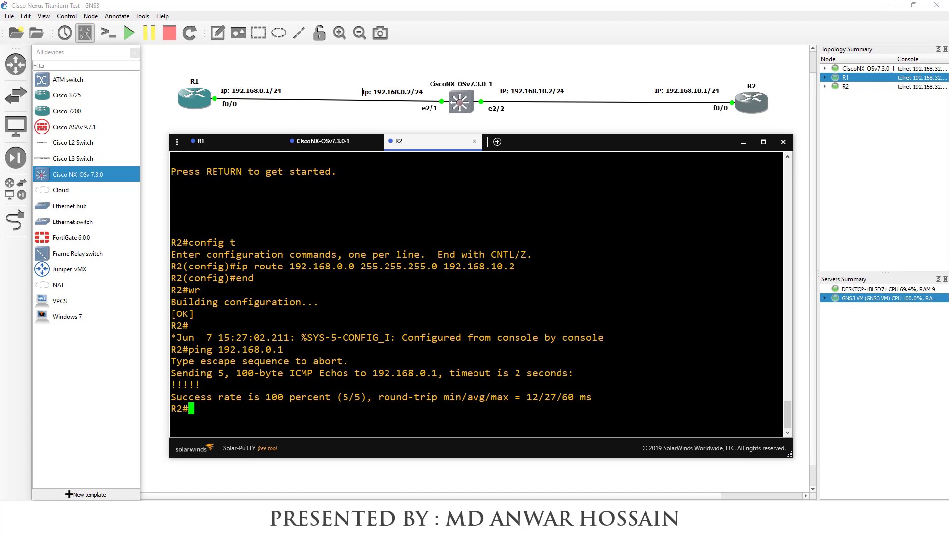
type("show ip route")
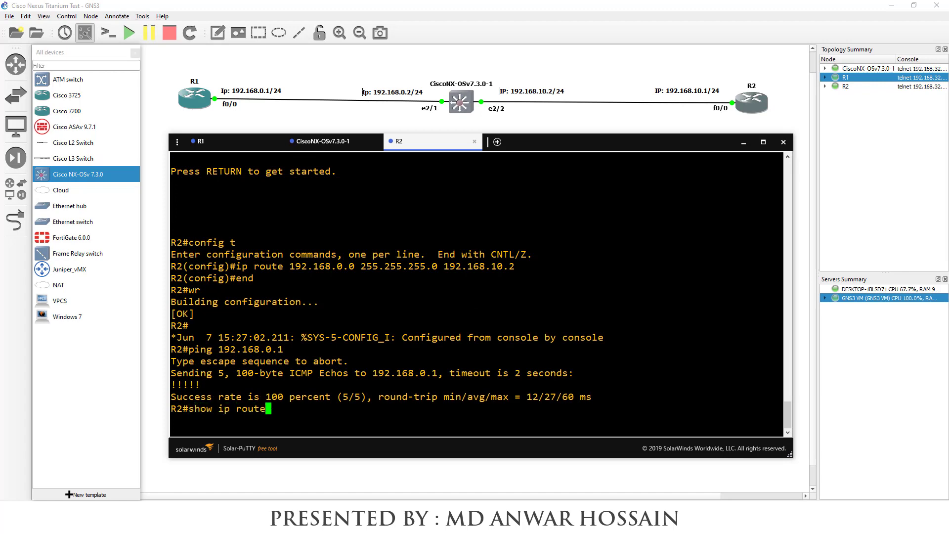
key("Return")
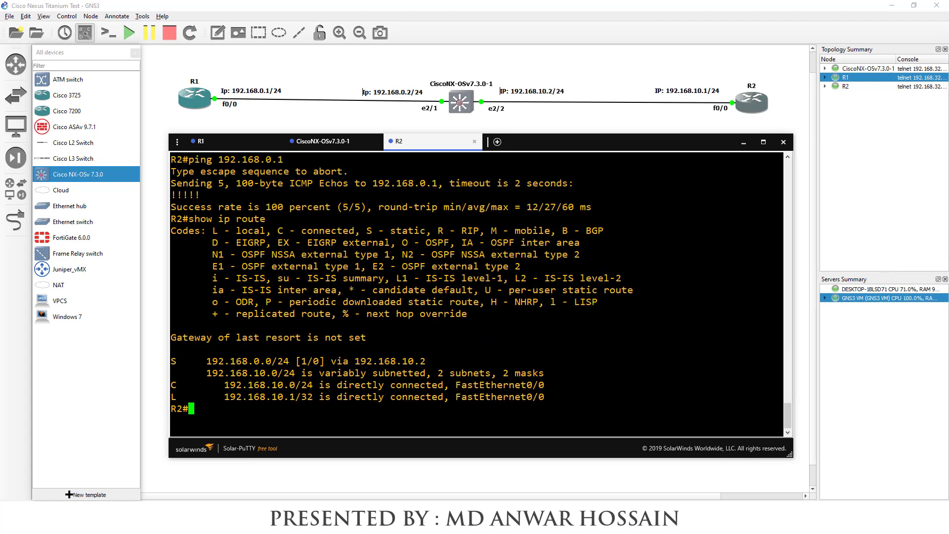
left_click_drag(172, 361, 435, 363)
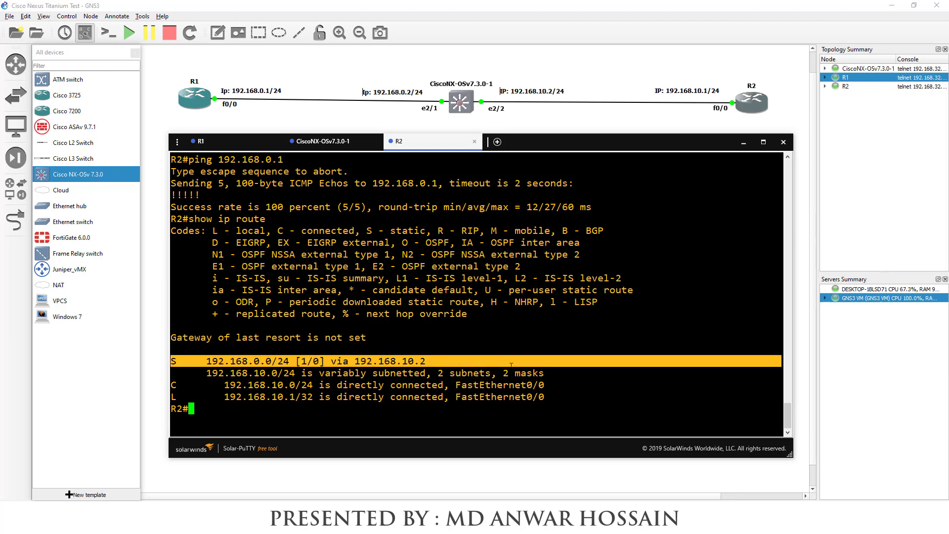
left_click_drag(511, 364, 546, 368)
- Repeat the ping to 192.168.0.1 and highlight the 100 percent success result
type("pi")
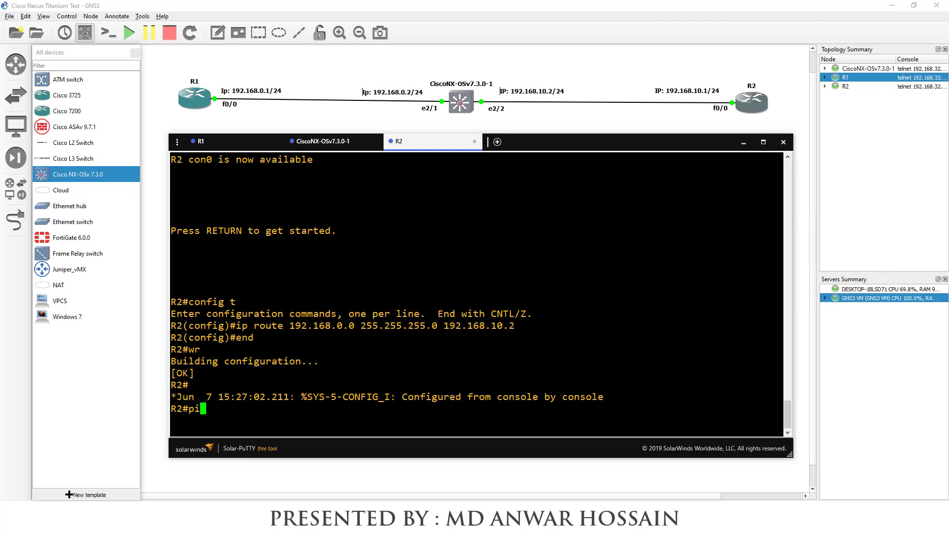
type("ng 192.168.0.1")
key("Return")
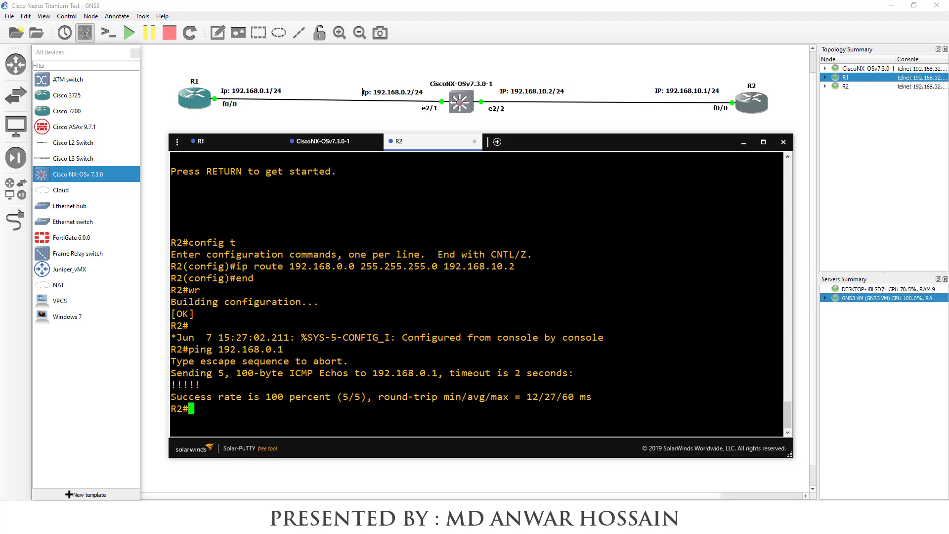
left_click_drag(172, 396, 761, 396)
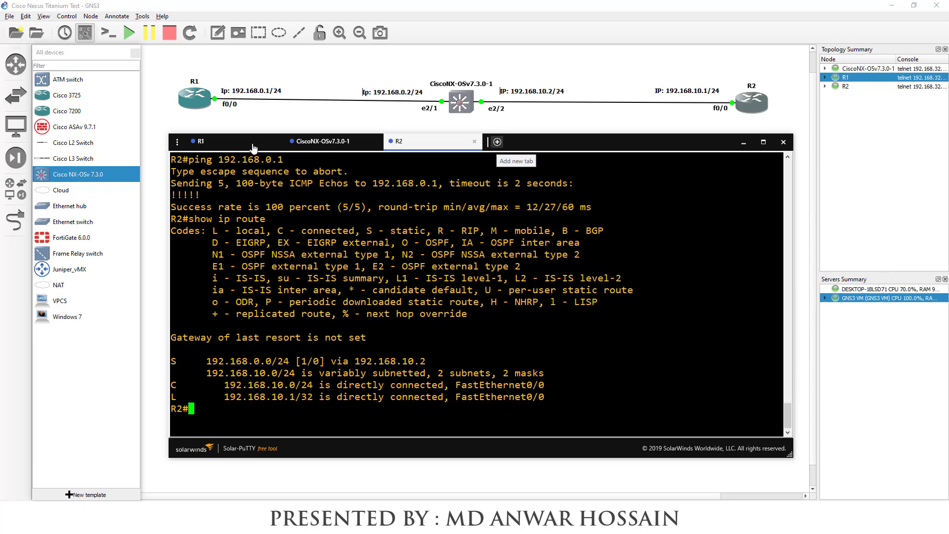
- From R1's console, ping 192.168.10.1 and highlight the 100 percent (5/5) success result
left_click(200, 140)
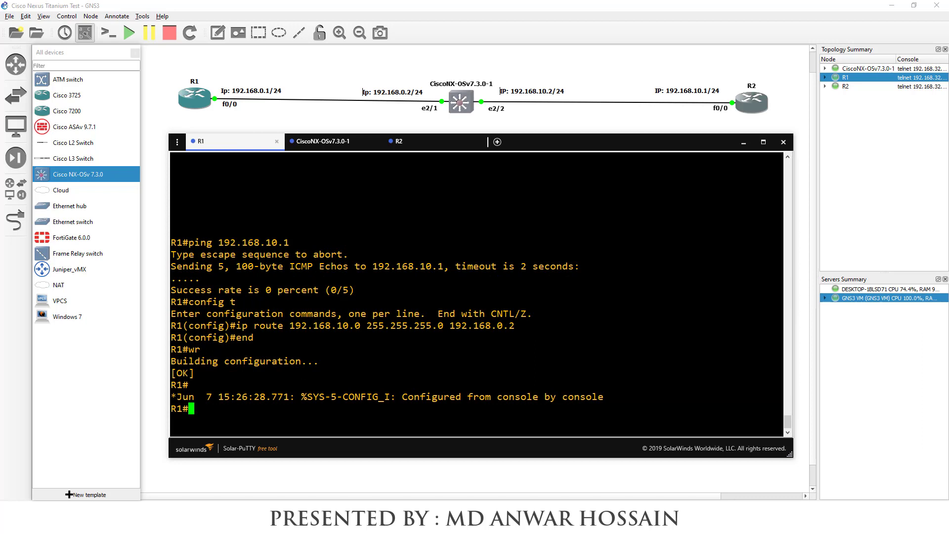
type("ping 192.16")
type("8.10.1")
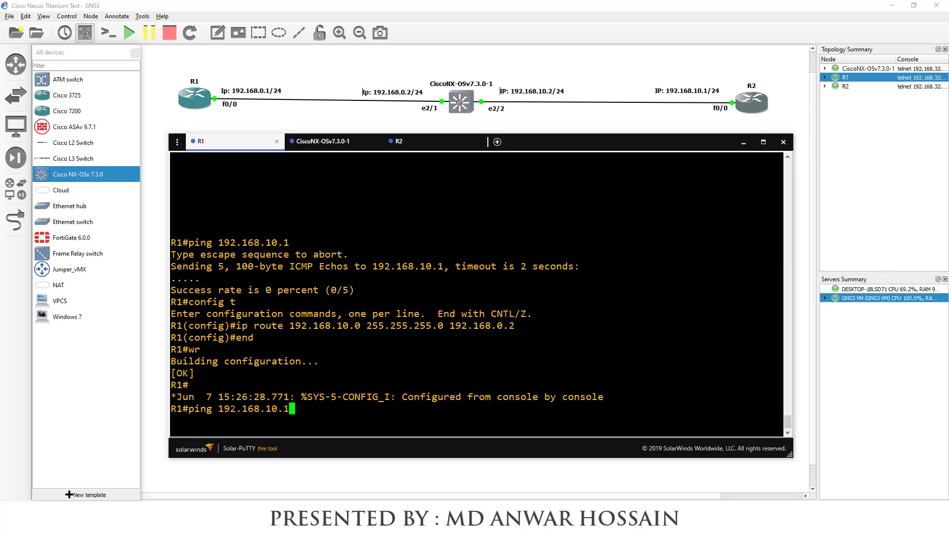
key("Return")
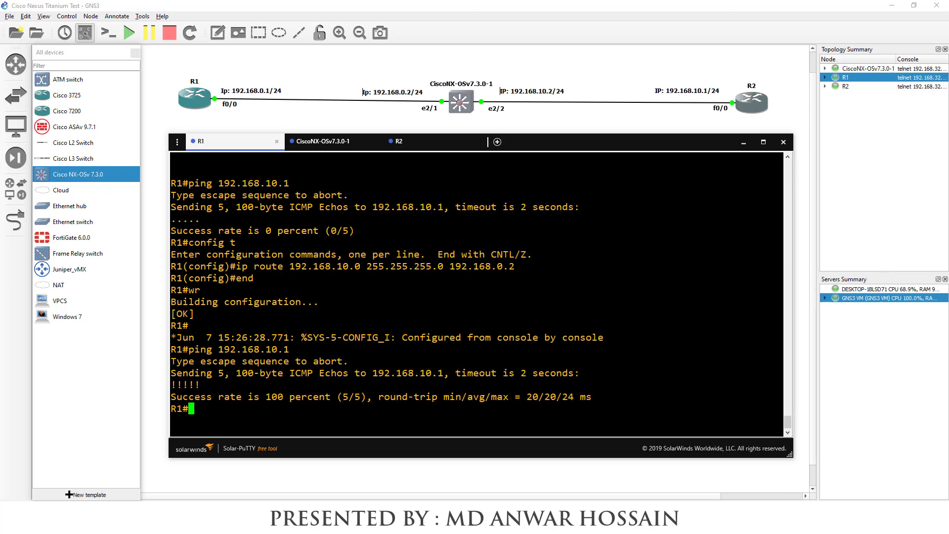
triple_click(197, 395)
left_click(196, 395)
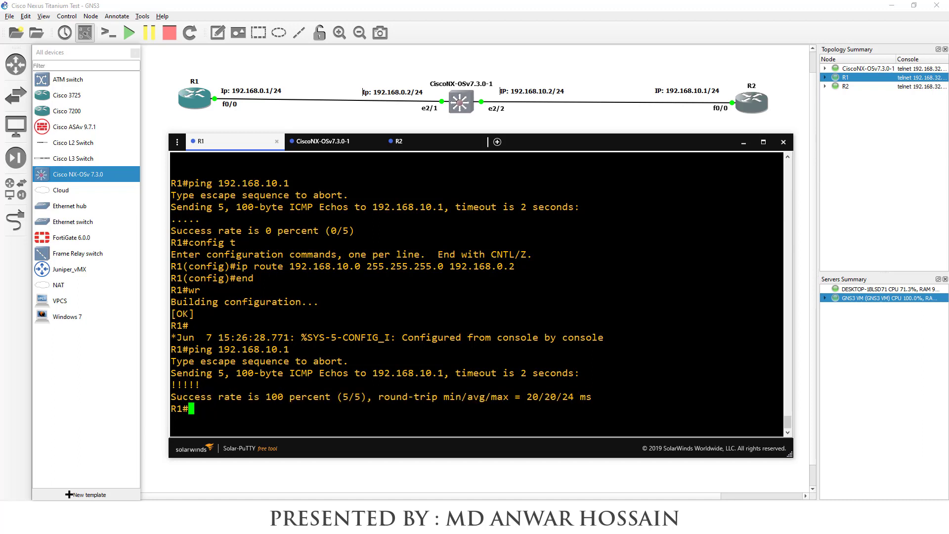